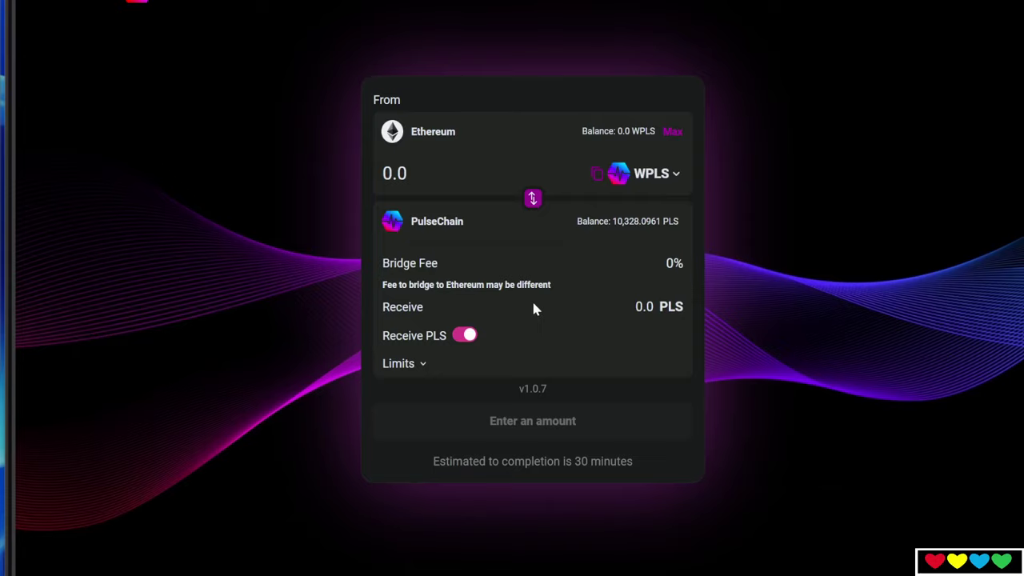
# Look over the assets available for bridging from Ethereum to PulseChain and close the list
pyautogui.click(653, 176)
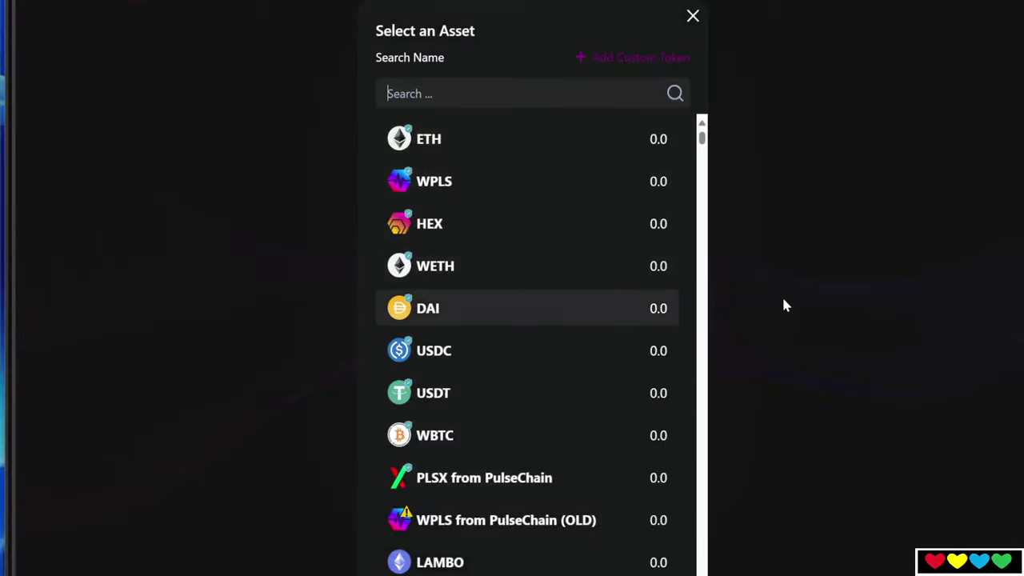
pyautogui.click(812, 288)
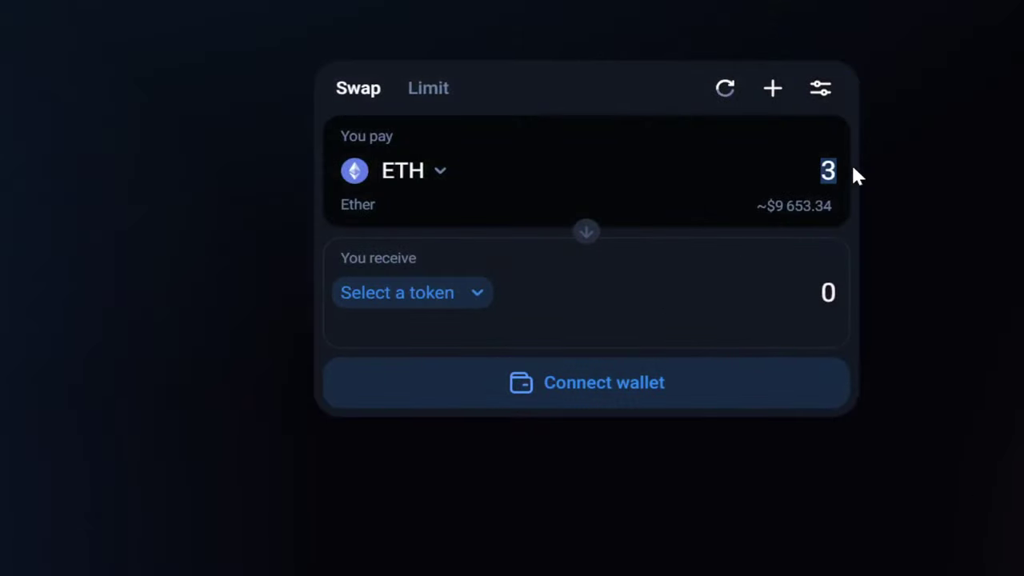
# Choose Wrapped Pulse (WPLS) as the token to receive in the ETH swap
pyautogui.click(429, 288)
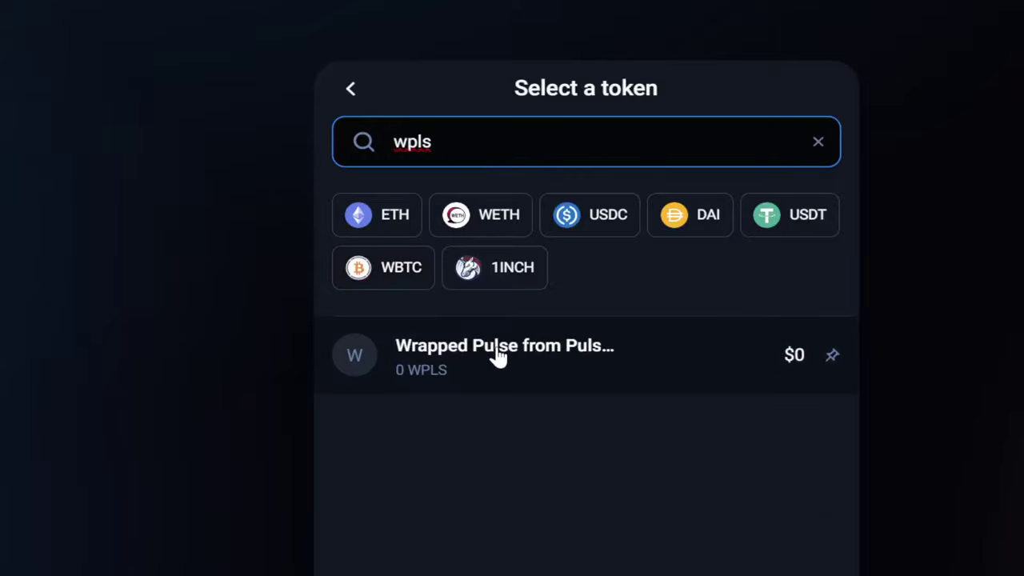
pyautogui.click(497, 356)
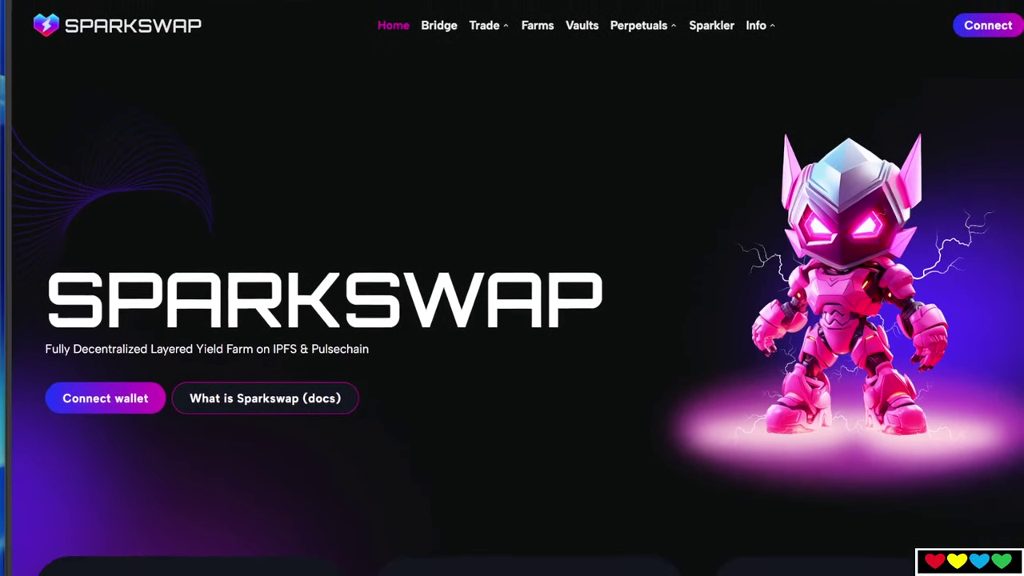
pyautogui.scroll(-1, 560, 191)
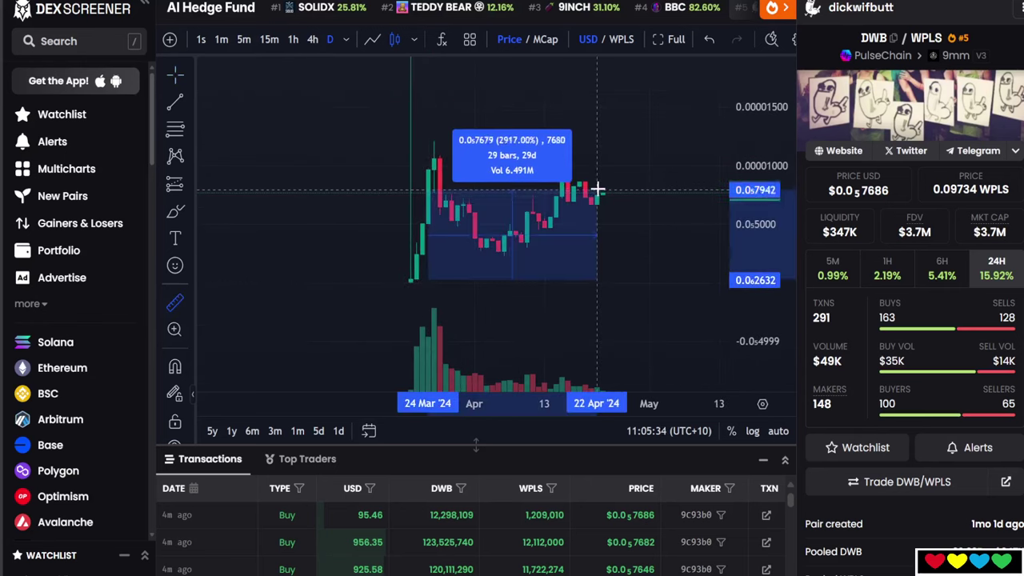
# Inspect the price history on the DWB/WPLS daily chart
pyautogui.moveTo(602, 193); pyautogui.dragTo(551, 222)
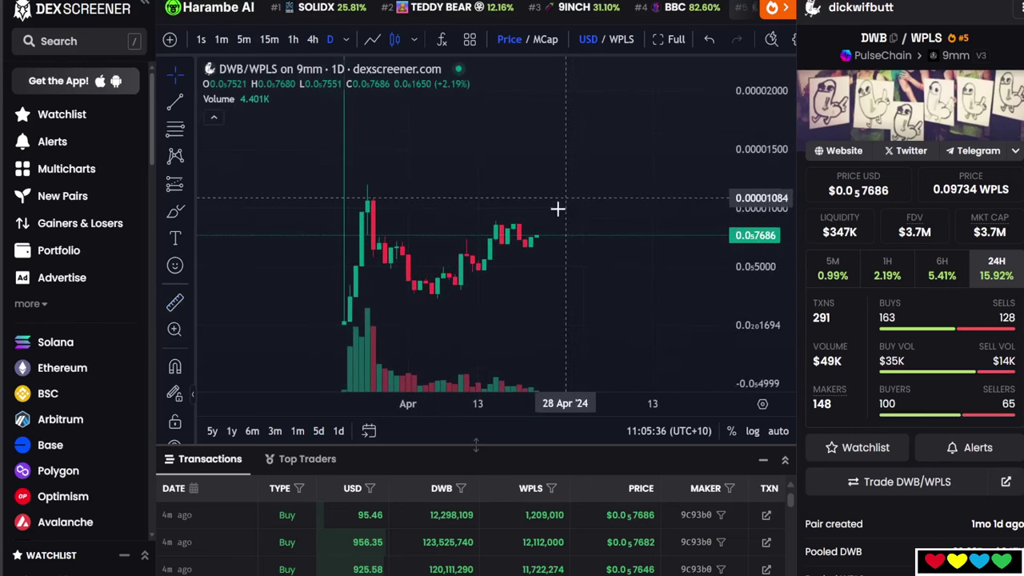
pyautogui.moveTo(447, 301); pyautogui.dragTo(567, 185)
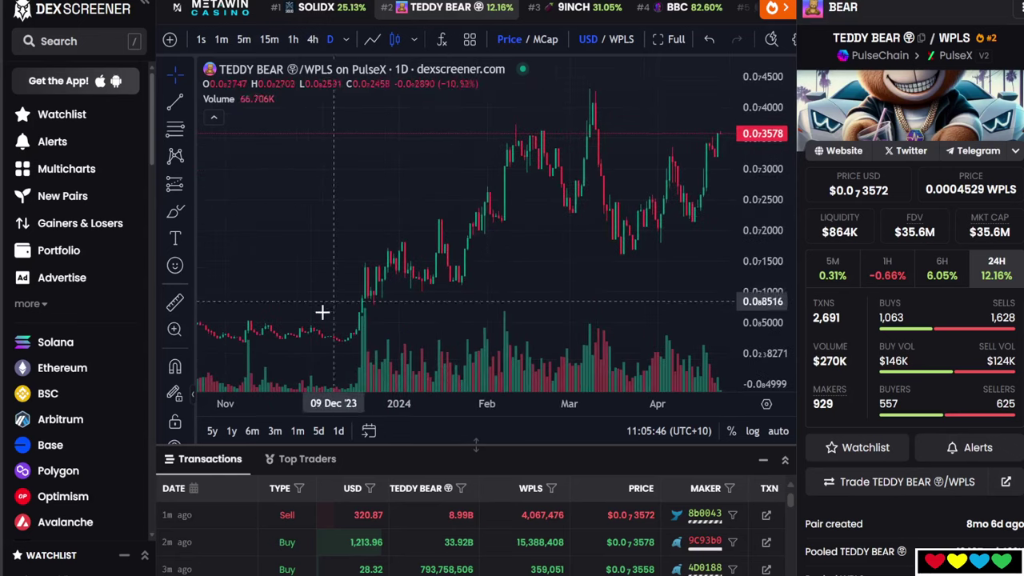
# Measure the TEDDY BEAR/WPLS price rise from the December 2023 low to the latest high on the daily chart
pyautogui.keyDown('shift'); pyautogui.click(336, 337); pyautogui.keyUp('shift')
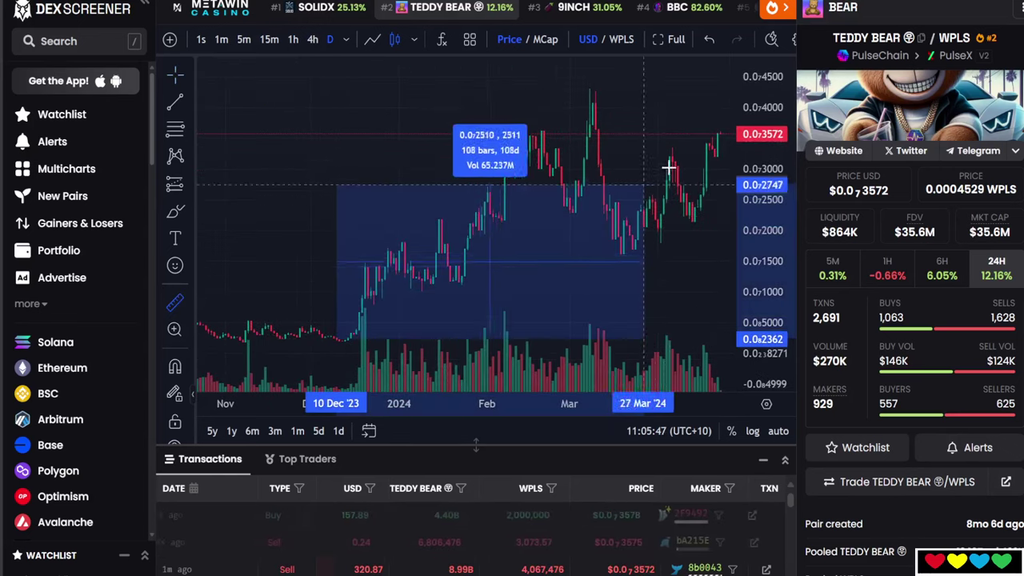
pyautogui.click(702, 136)
pyautogui.click(189, 210)
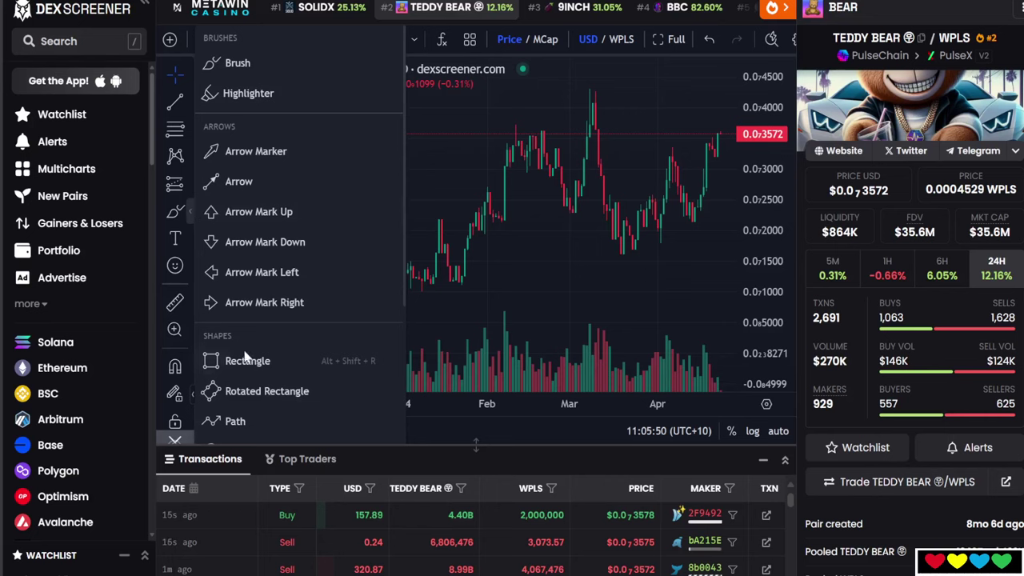
pyautogui.scroll(-2, 264, 368)
pyautogui.scroll(3, 224, 240)
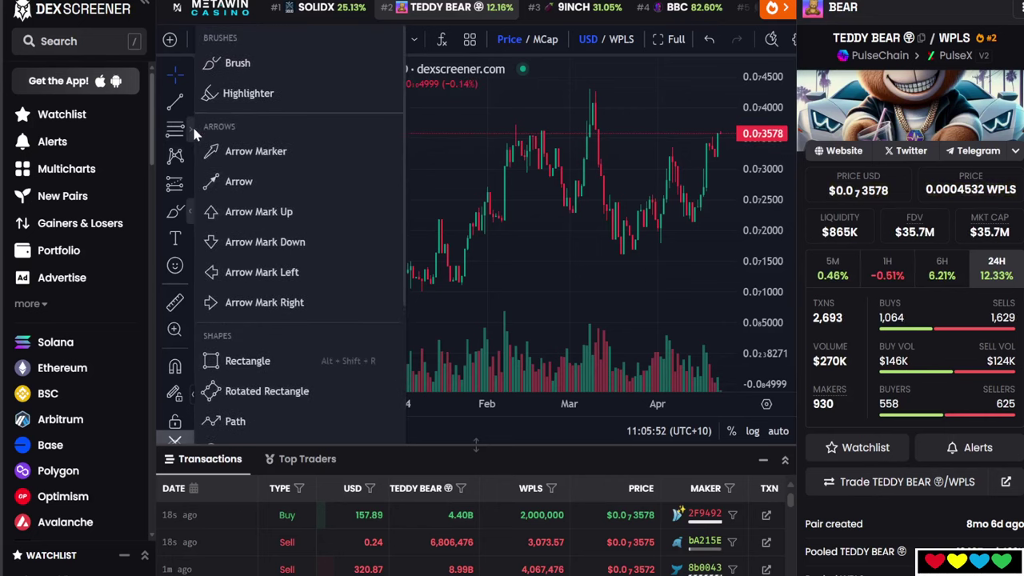
pyautogui.click(176, 128)
pyautogui.scroll(-3, 252, 340)
pyautogui.scroll(2, 232, 208)
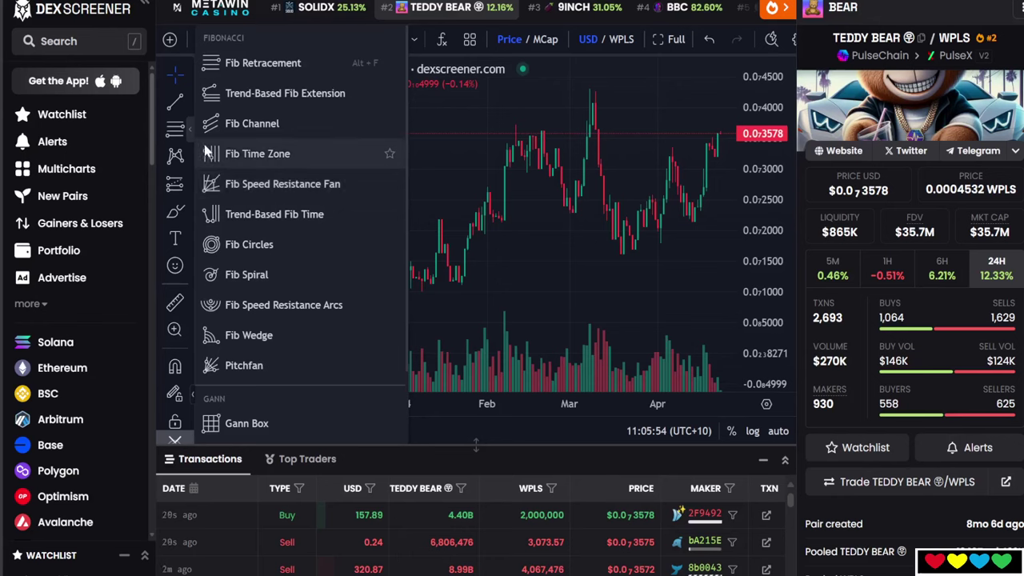
pyautogui.click(192, 158)
pyautogui.click(192, 184)
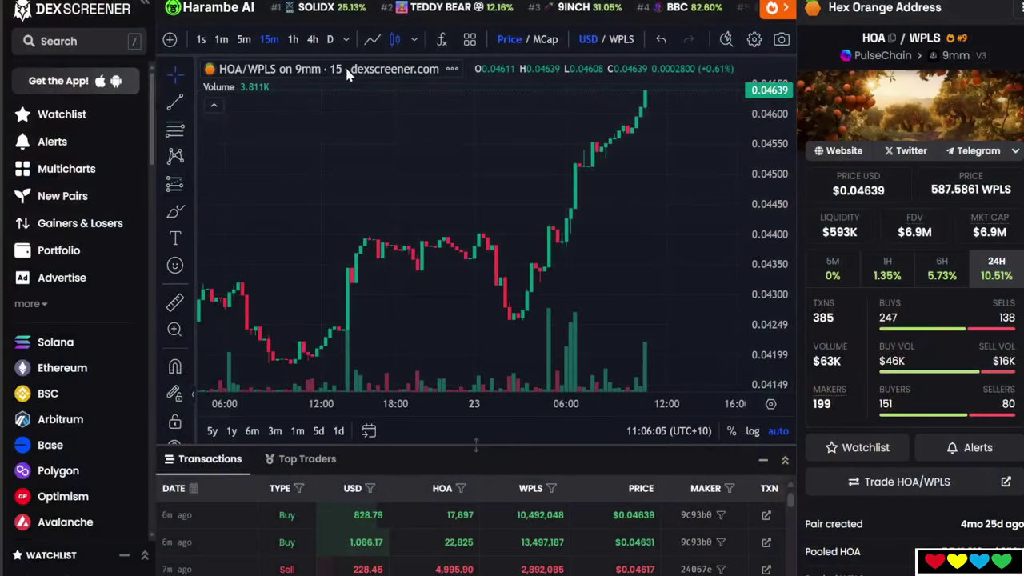
# Set the HOA/WPLS chart to a 1-week interval and measure the rise from its low to its peak
pyautogui.click(347, 39)
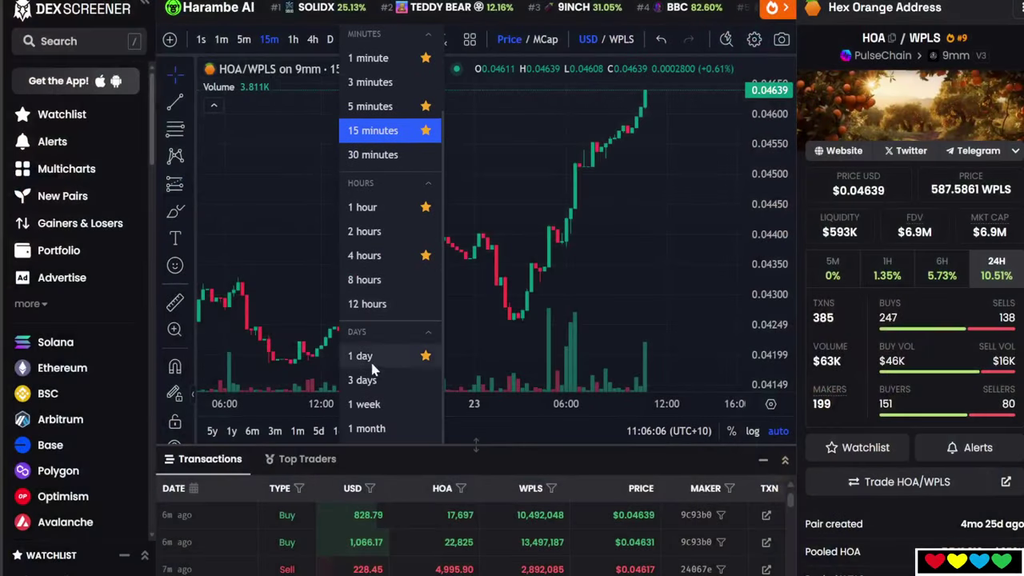
pyautogui.click(363, 404)
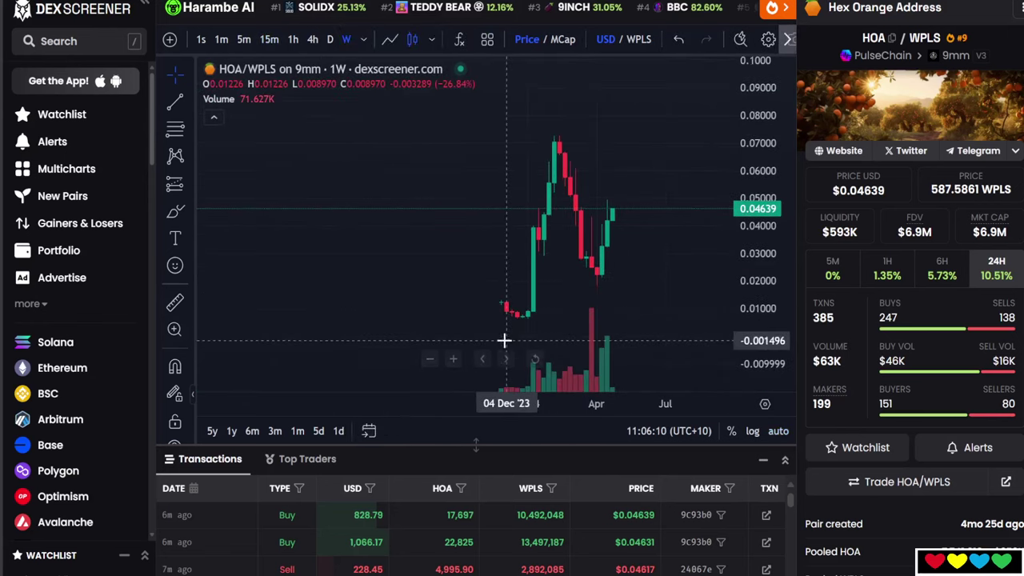
pyautogui.keyDown('shift'); pyautogui.click(518, 309); pyautogui.keyUp('shift')
pyautogui.click(554, 118)
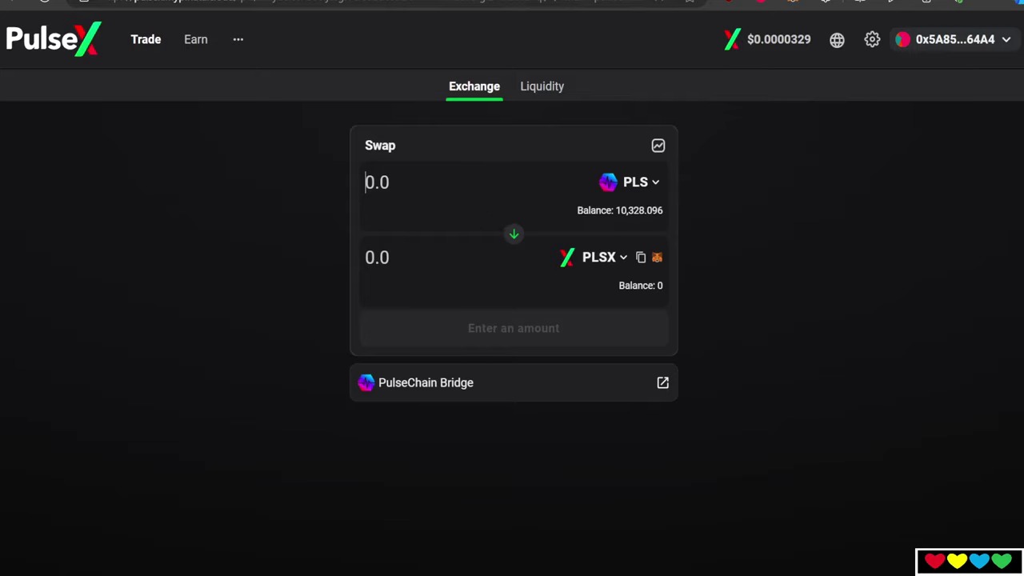
# Try 500 as the PLSX amount to receive in the PulseX swap, clear it and enter 5
pyautogui.write('500')
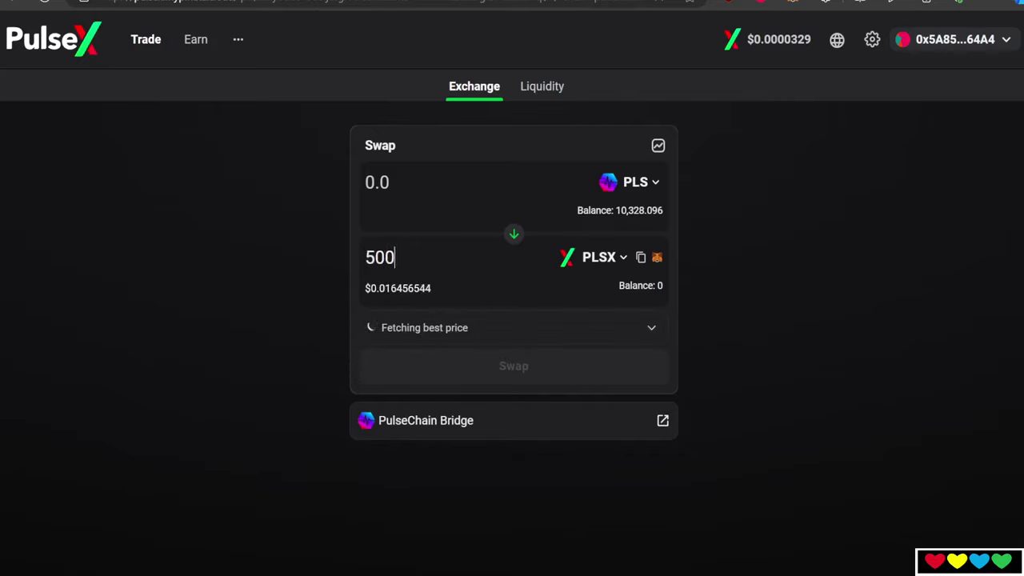
pyautogui.press('BackSpace')
pyautogui.press('BackSpace')
pyautogui.press('BackSpace')
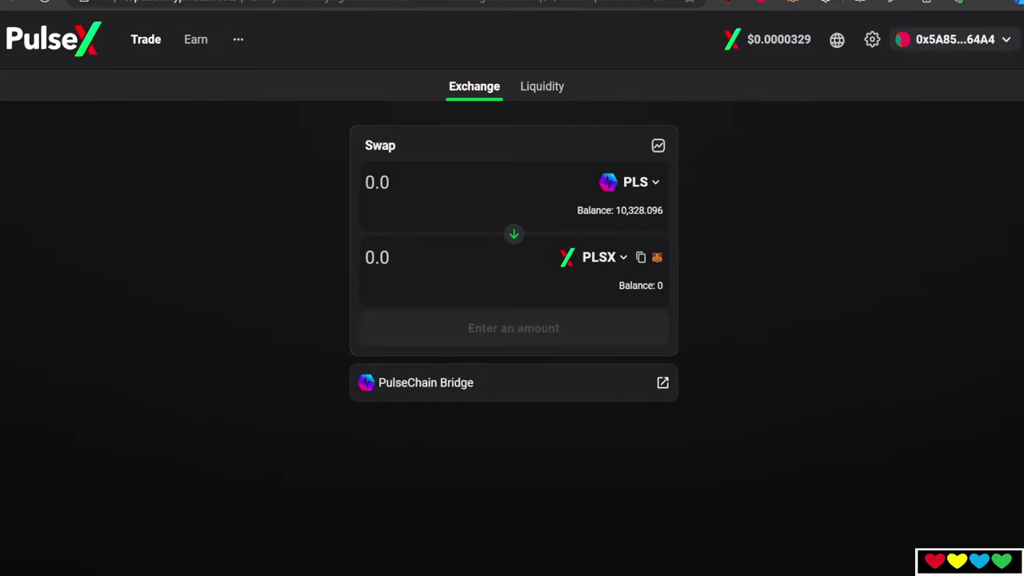
pyautogui.write('5')
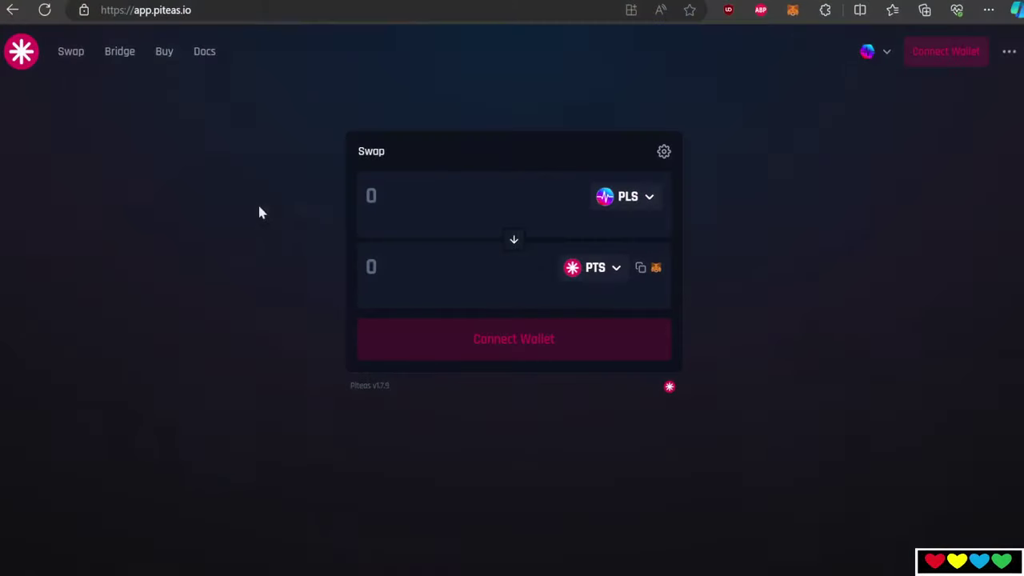
# Connect the wallet to Piteas and set up a swap of 5000 PLS for Hex Orange Address (HOA)
pyautogui.click(945, 51)
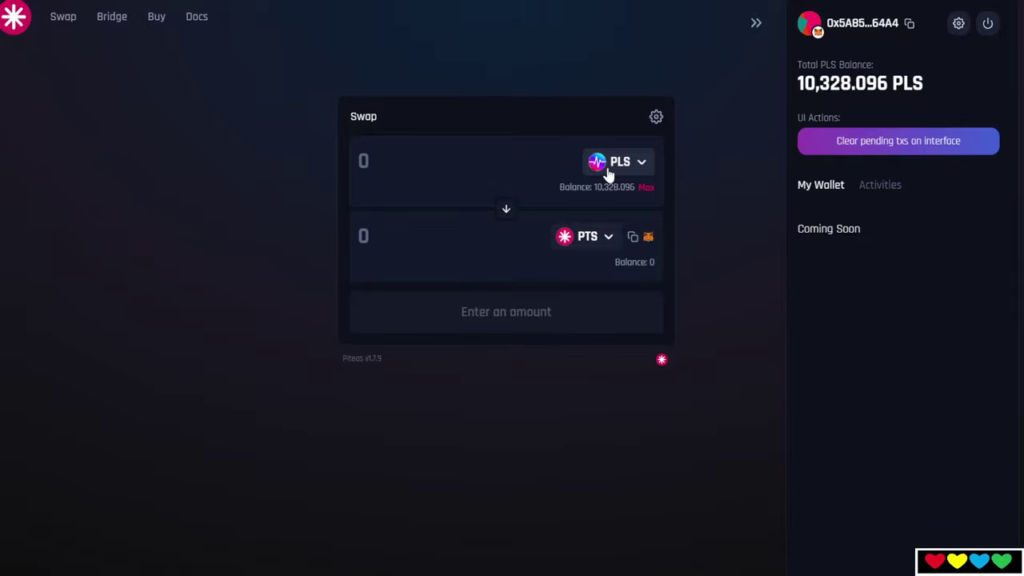
pyautogui.click(596, 240)
pyautogui.write('HOA')
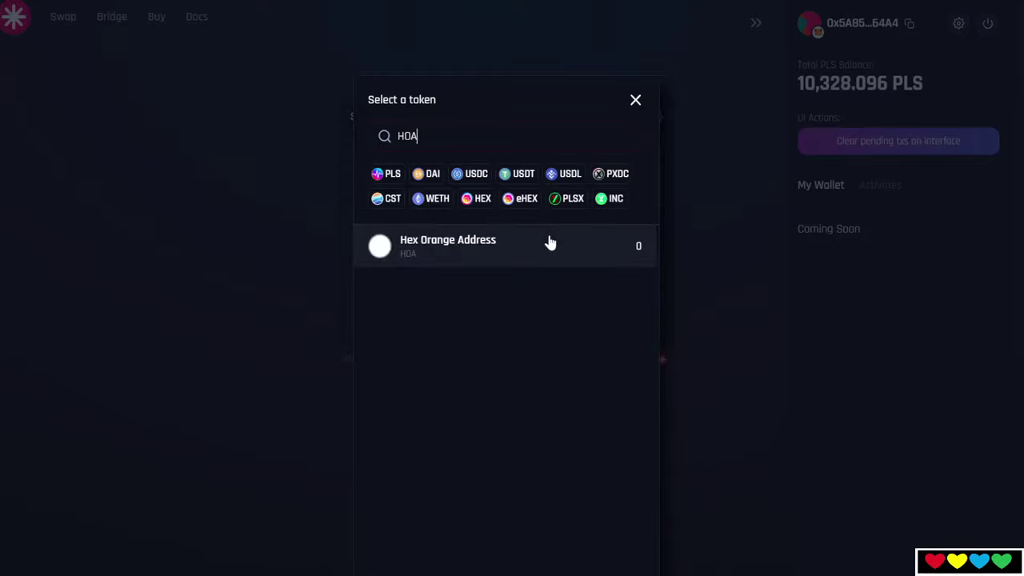
pyautogui.click(469, 250)
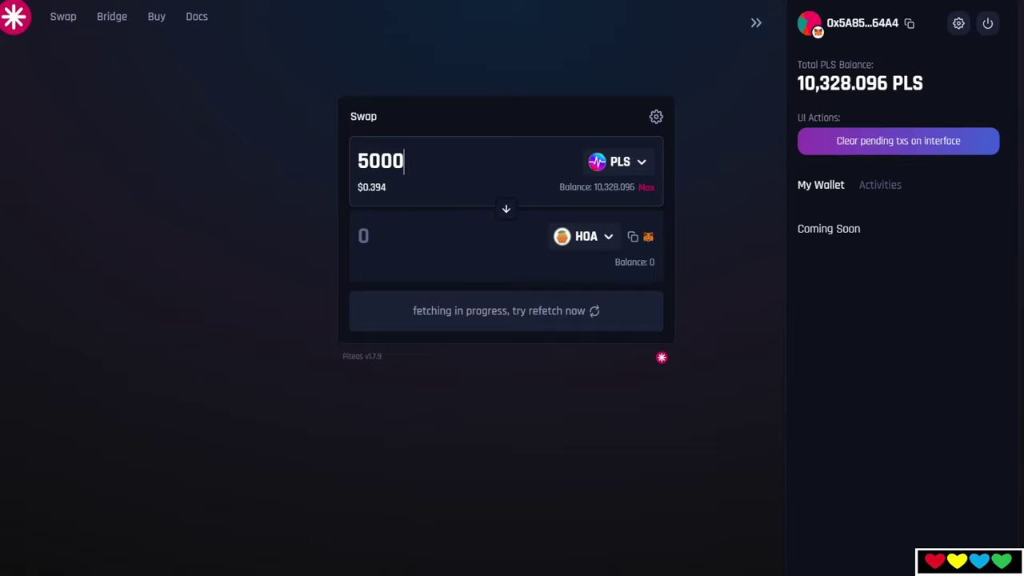
pyautogui.click(571, 140)
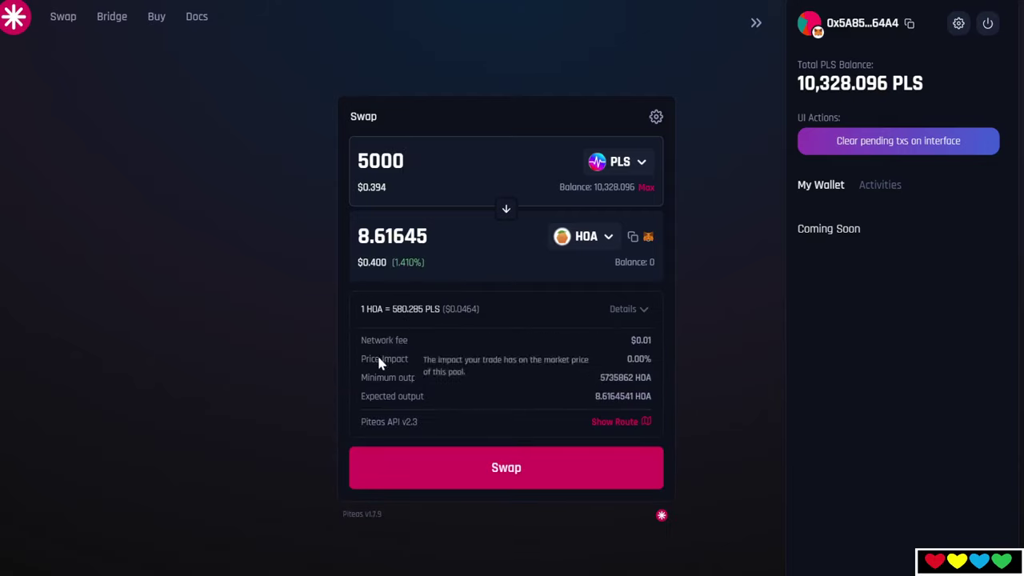
# Check the price impact, confirm the 5000 PLS to HOA swap and move the MetaMask request fully into view
pyautogui.moveTo(643, 364)
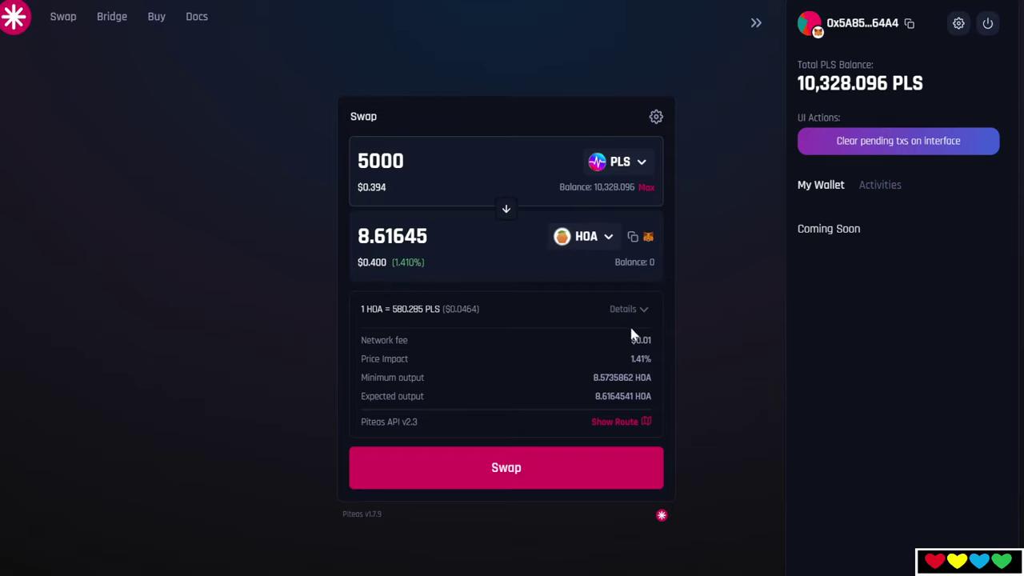
pyautogui.click(558, 473)
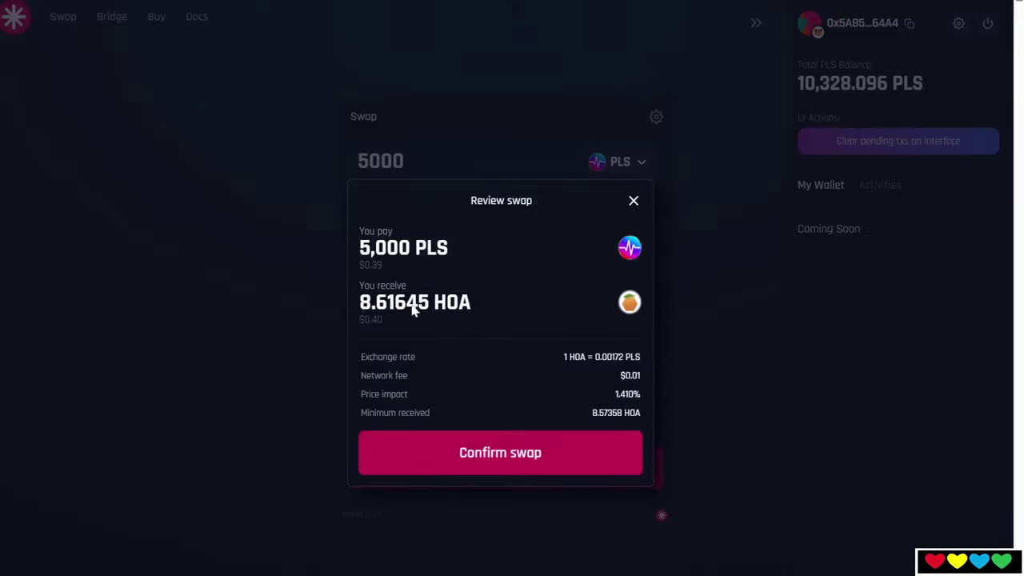
pyautogui.click(465, 454)
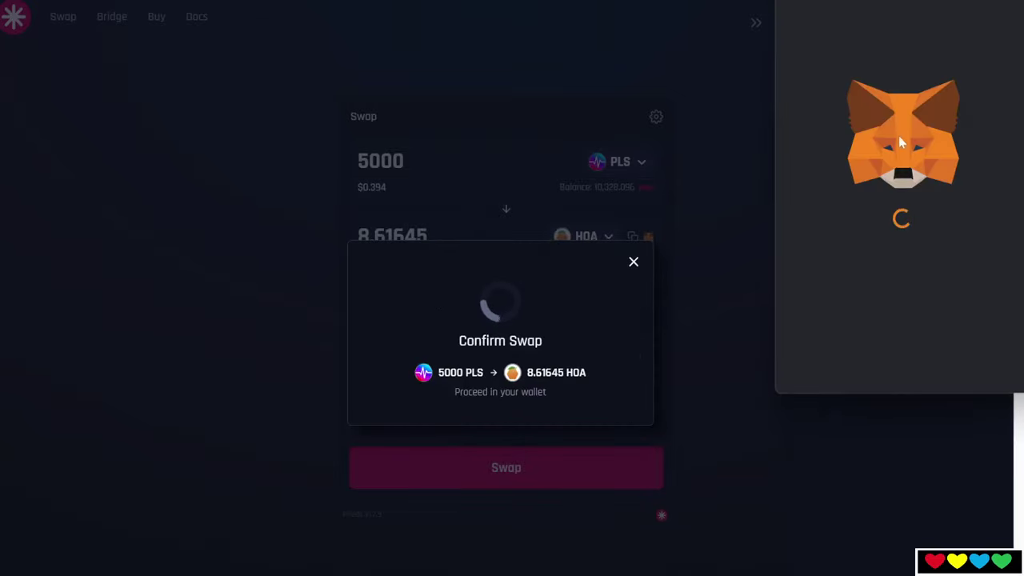
pyautogui.moveTo(854, 0); pyautogui.dragTo(723, 0)
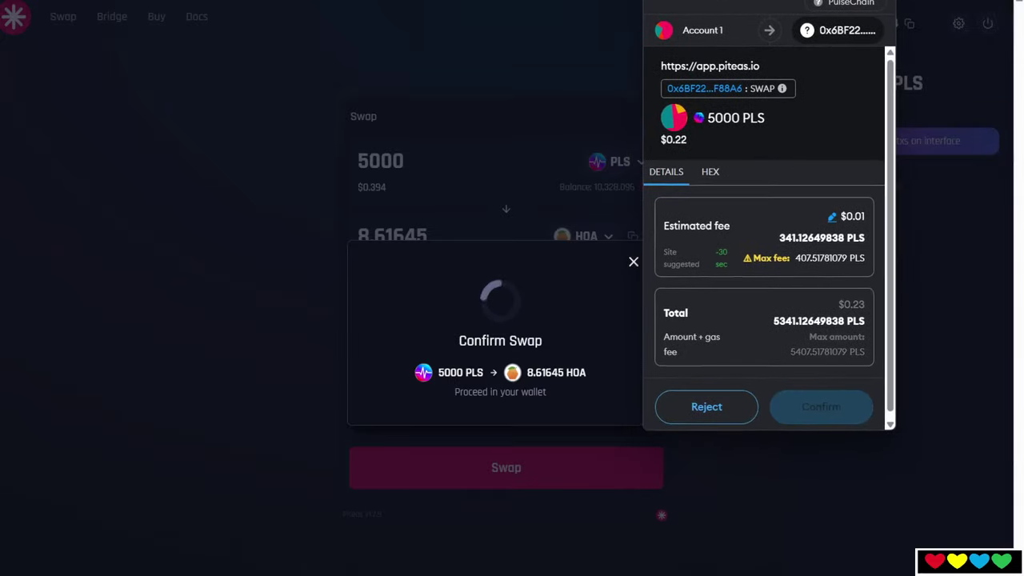
# Set the transaction's gas fee option to Aggressive and reject the transaction in MetaMask
pyautogui.click(833, 219)
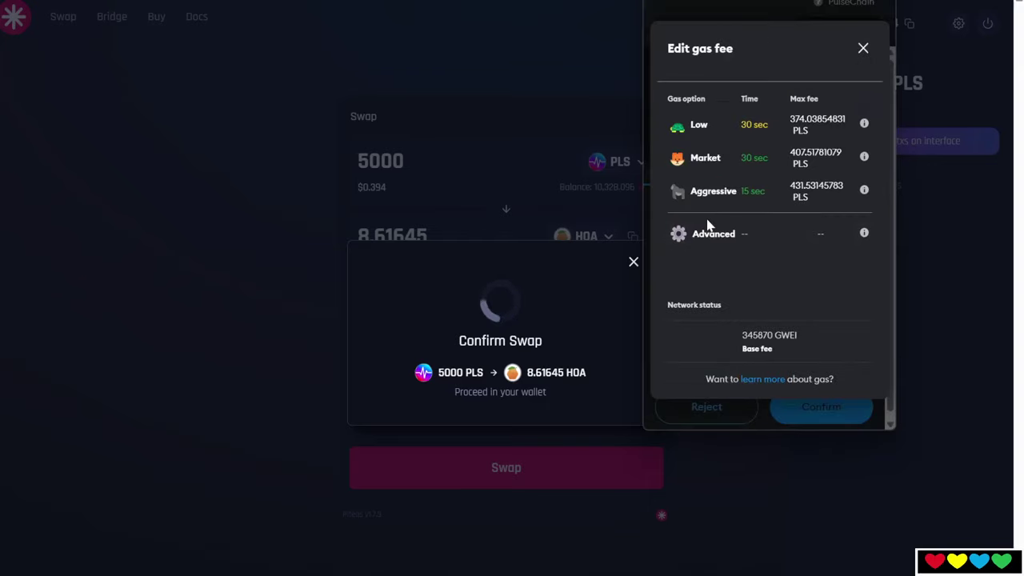
pyautogui.click(710, 194)
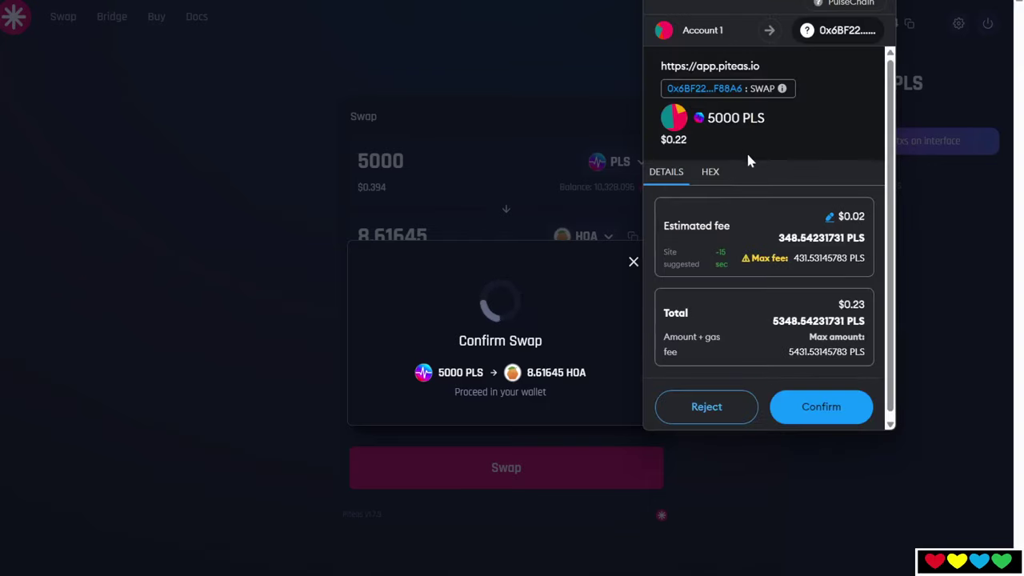
pyautogui.click(706, 407)
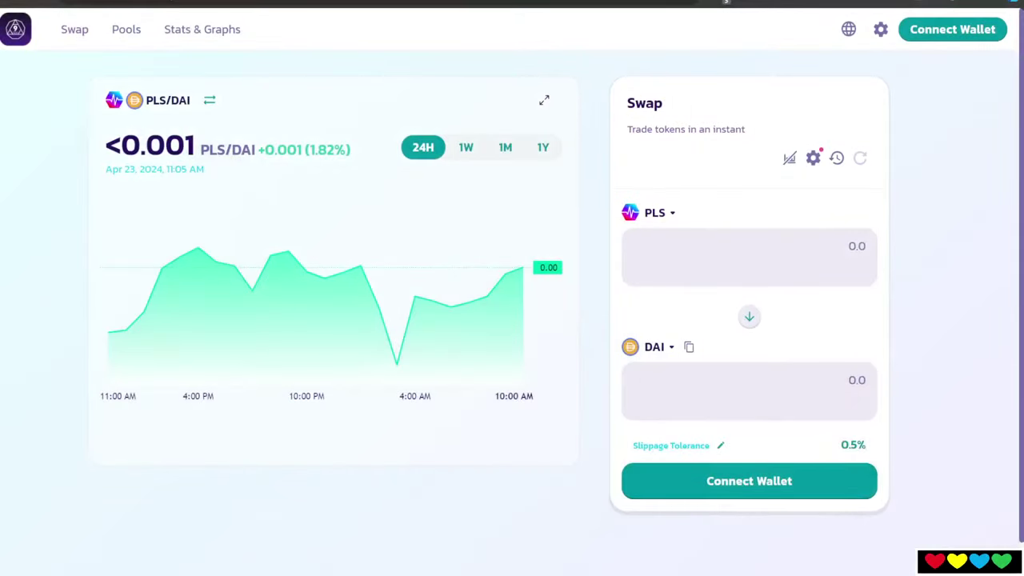
# Connect MetaMask Account 1 to the 9mm exchange and approve the connection request
pyautogui.click(730, 489)
pyautogui.click(287, 312)
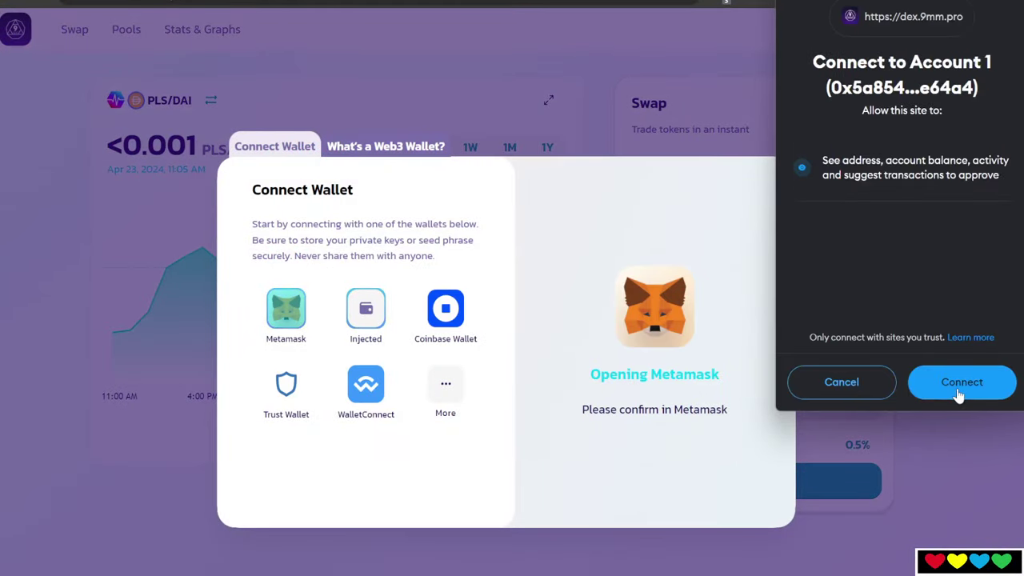
pyautogui.click(959, 394)
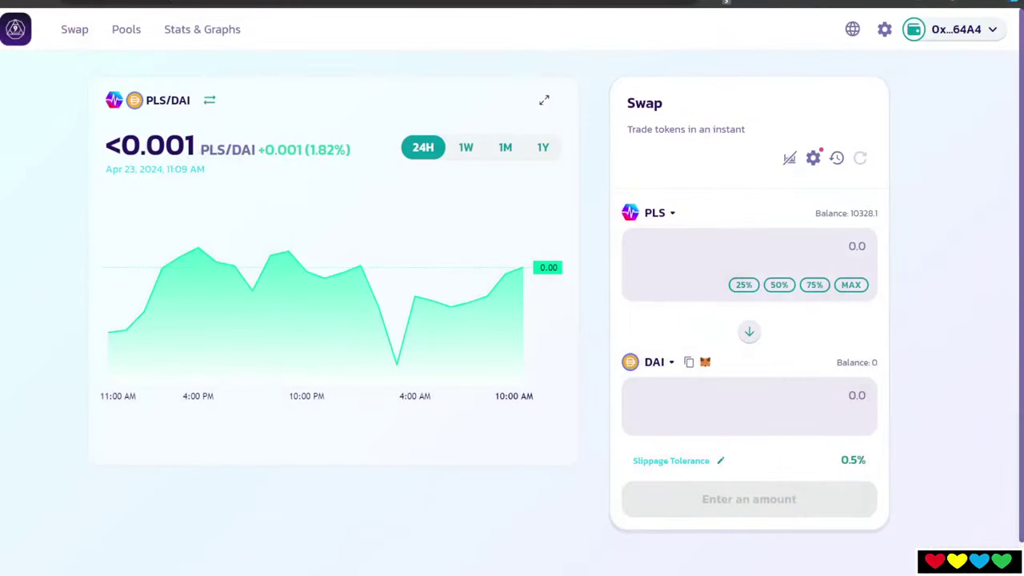
# Search the pay-side token list of the 9mm swap for DWB and Dick
pyautogui.click(669, 213)
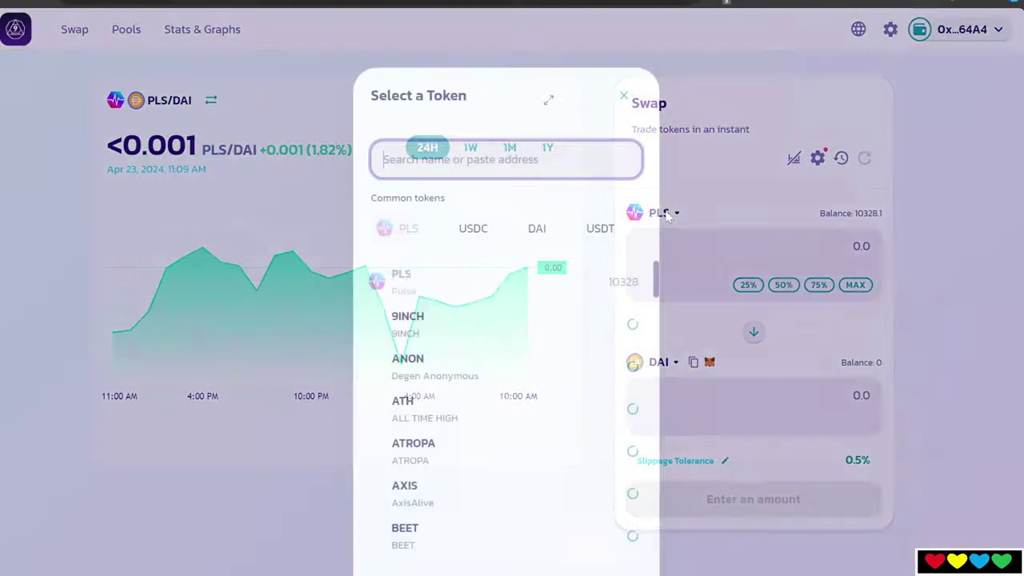
pyautogui.write('HOA')
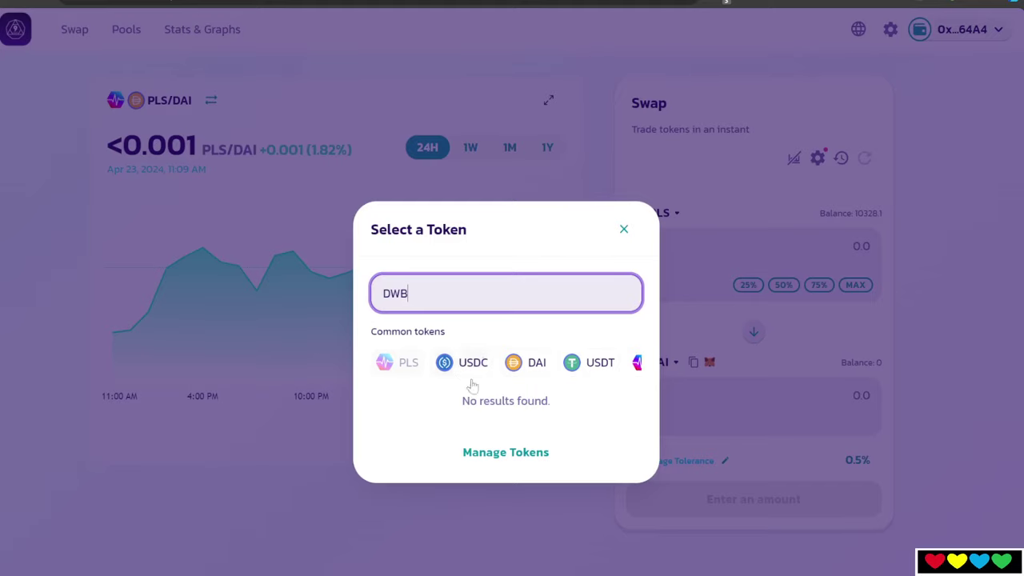
pyautogui.write('Dick')
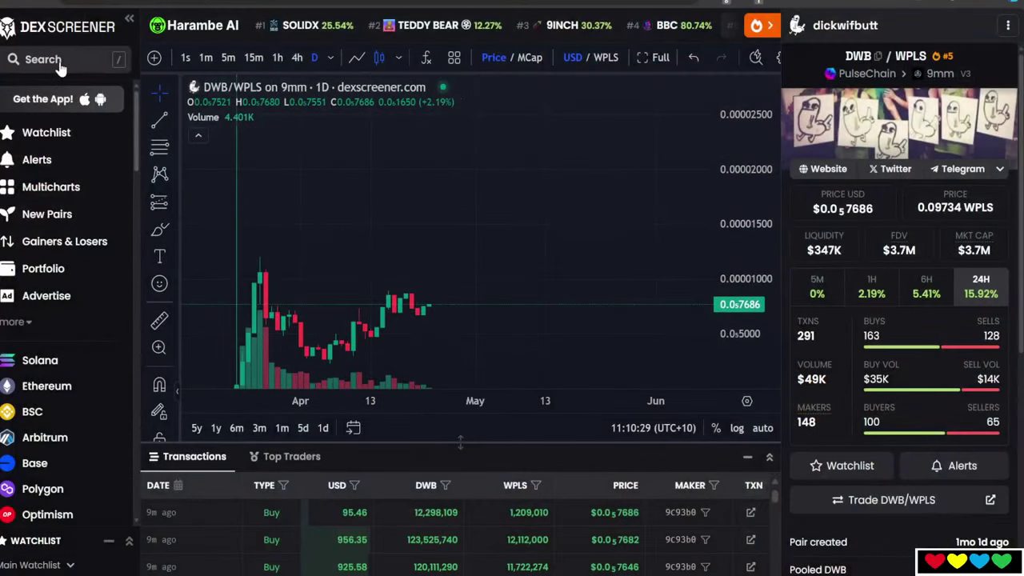
# Switch to DEX Screener and search for the pair dwb/pls
pyautogui.click(60, 63)
pyautogui.write('dwb/pls')
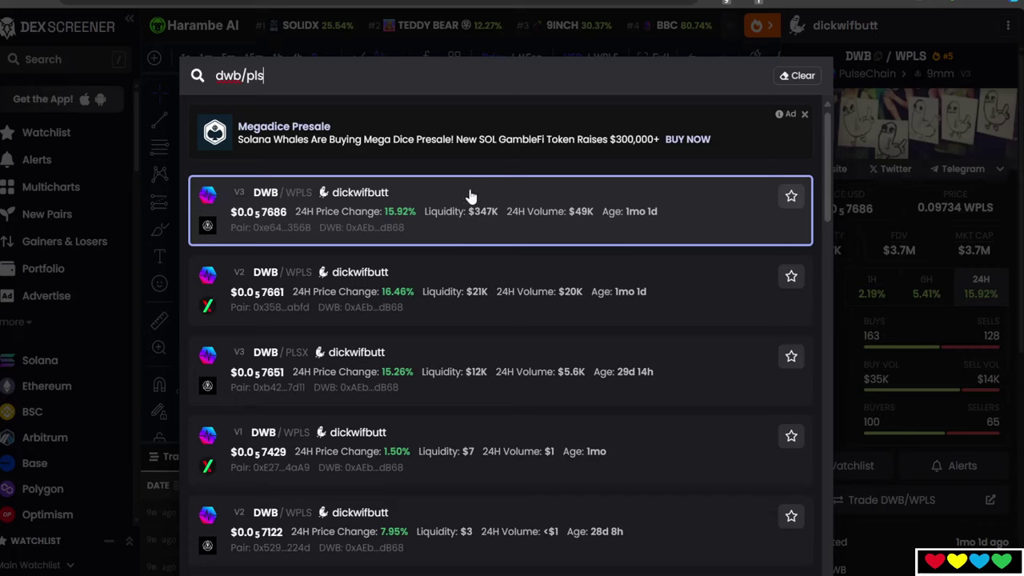
# Open the DWB/WPLS pair on 9mm V3 and copy the DWB token's contract address
pyautogui.click(478, 221)
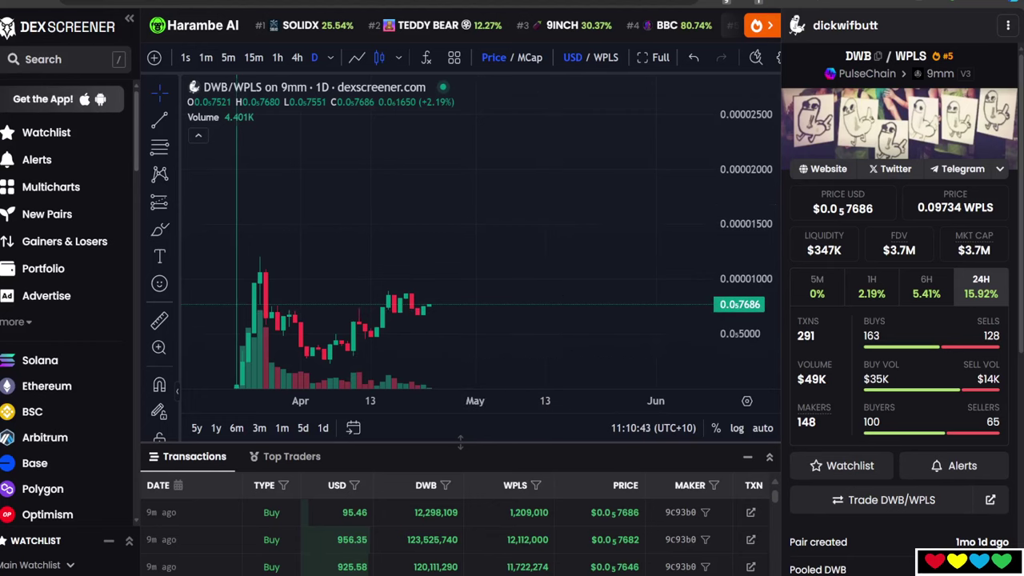
pyautogui.scroll(-3, 920, 285)
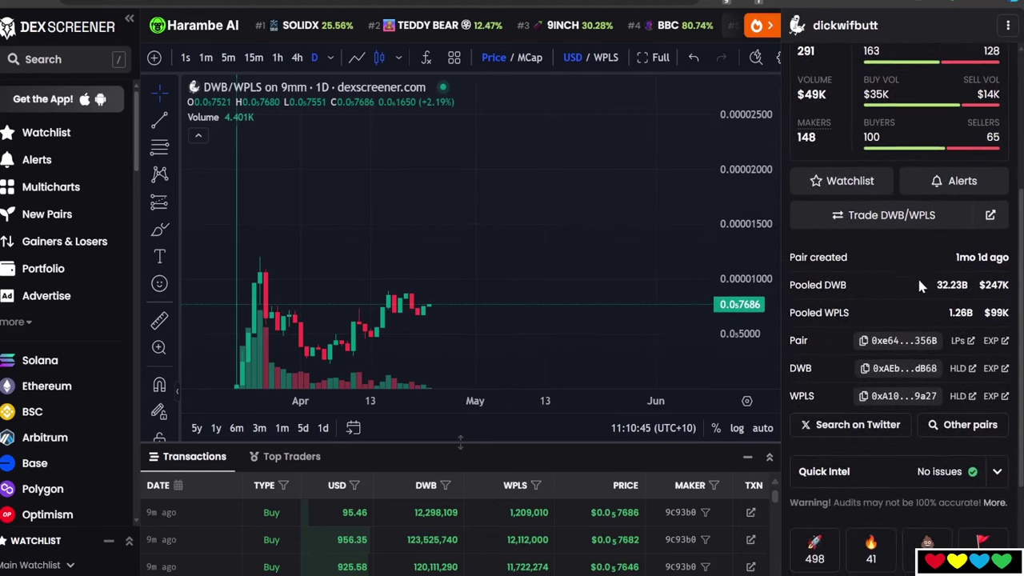
pyautogui.click(868, 373)
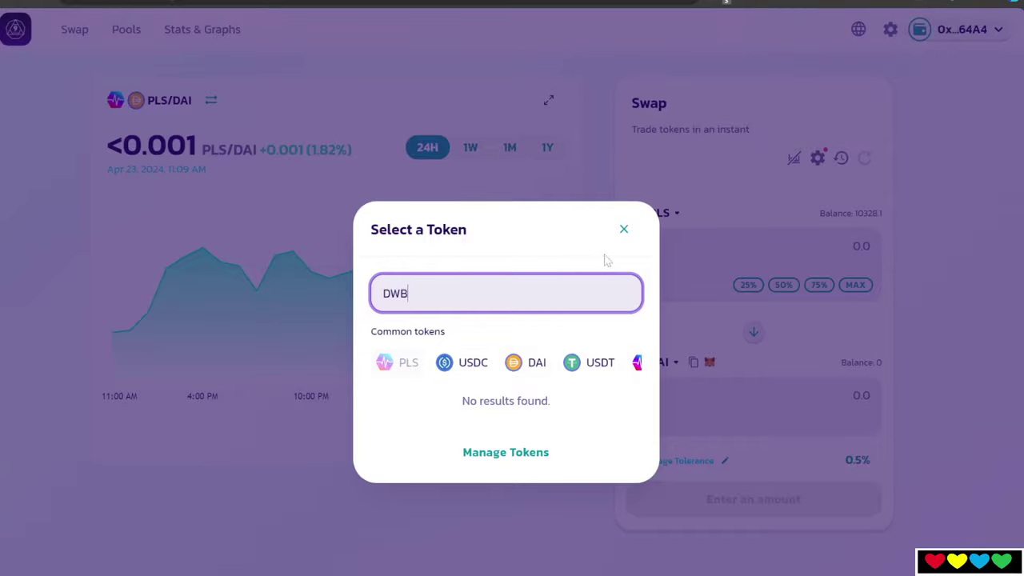
# In the 9mm swap, import DWB (dickwifbutt) as the pay token using its copied contract address, acknowledging the risk warning
pyautogui.click(622, 229)
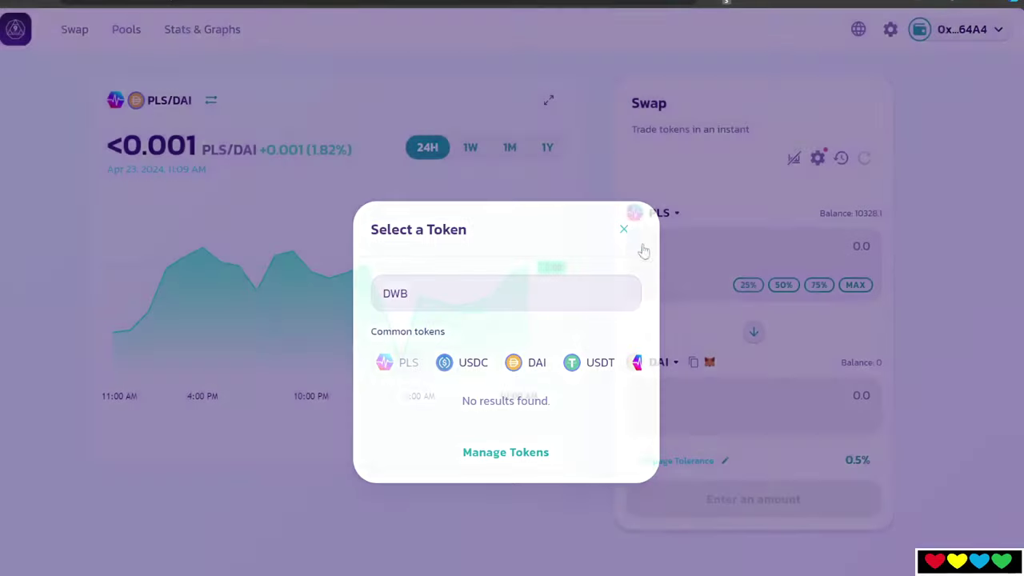
pyautogui.click(655, 213)
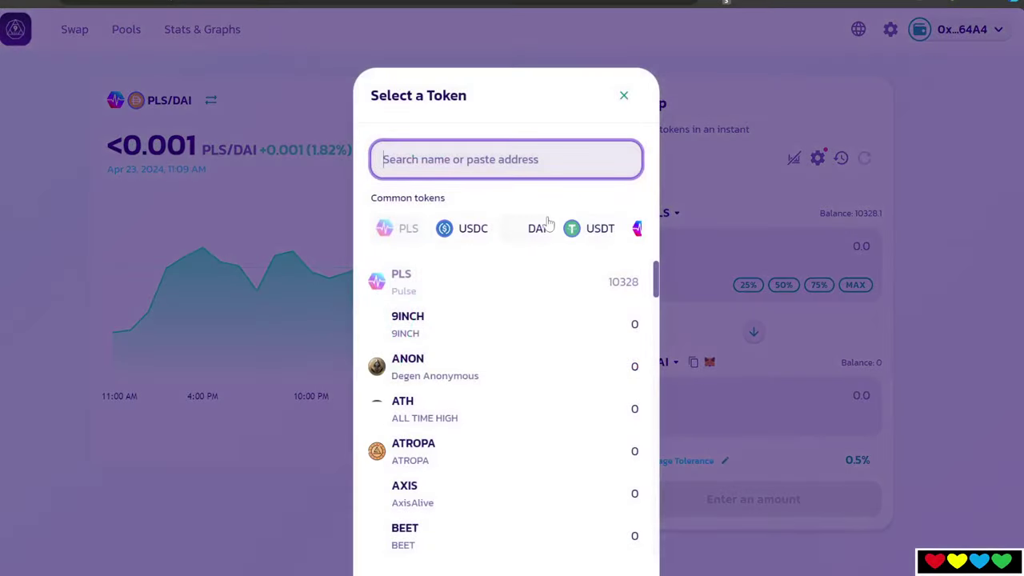
pyautogui.hotkey('ctrl', 'v')
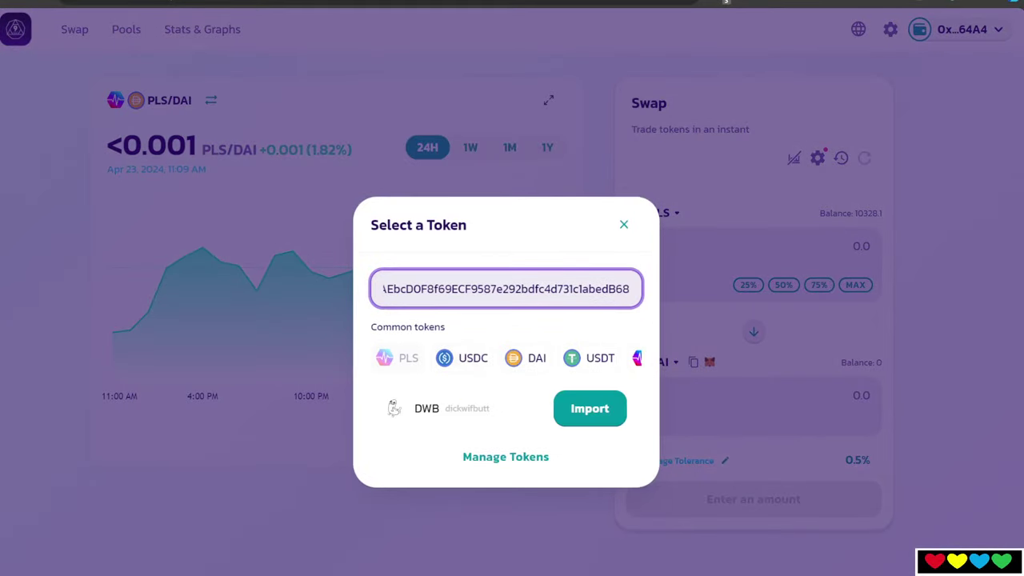
pyautogui.click(588, 408)
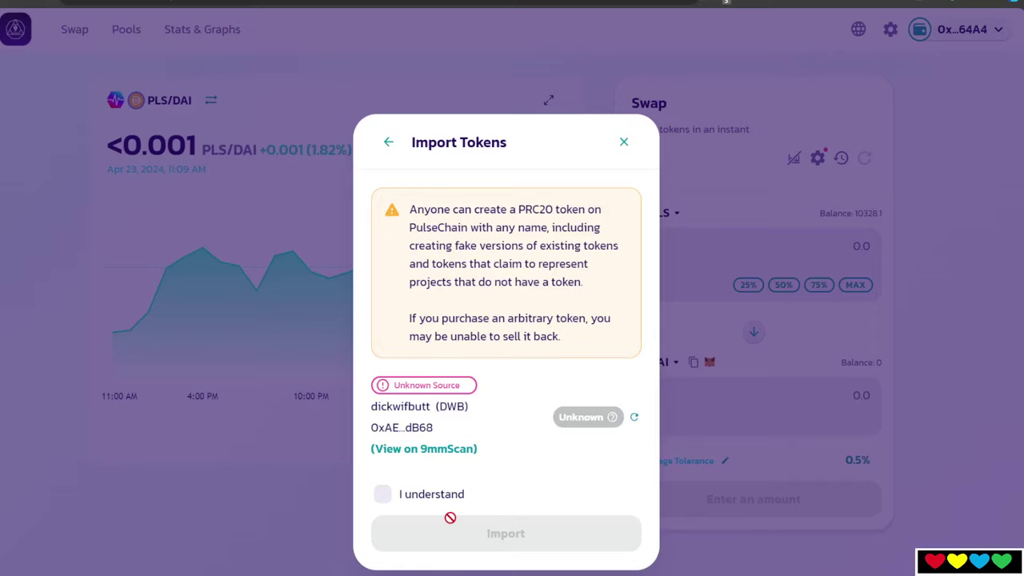
pyautogui.click(443, 496)
pyautogui.click(464, 543)
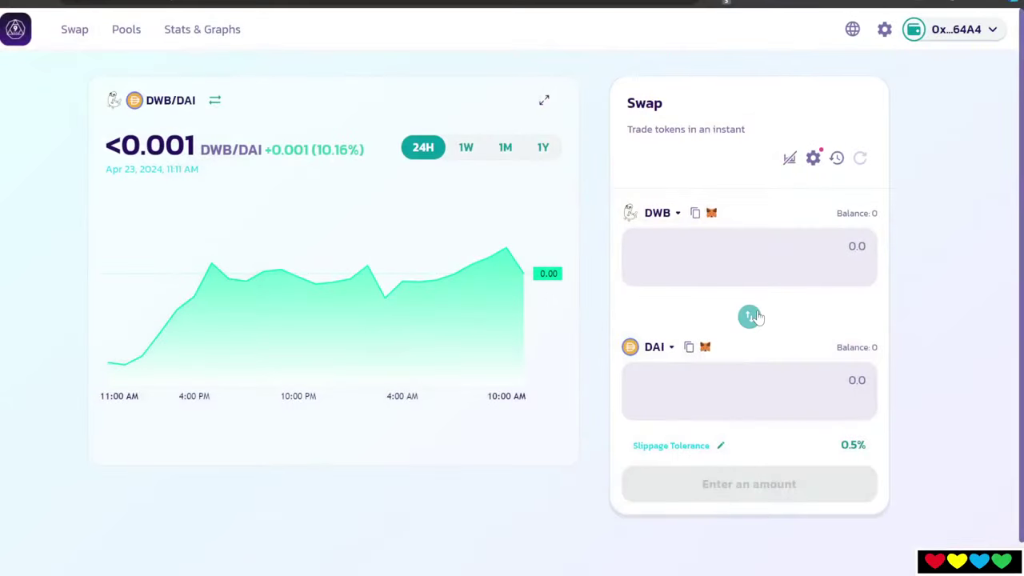
# Reverse the DWB/DAI swap direction and choose AXIS as the pay token
pyautogui.click(750, 317)
pyautogui.click(658, 214)
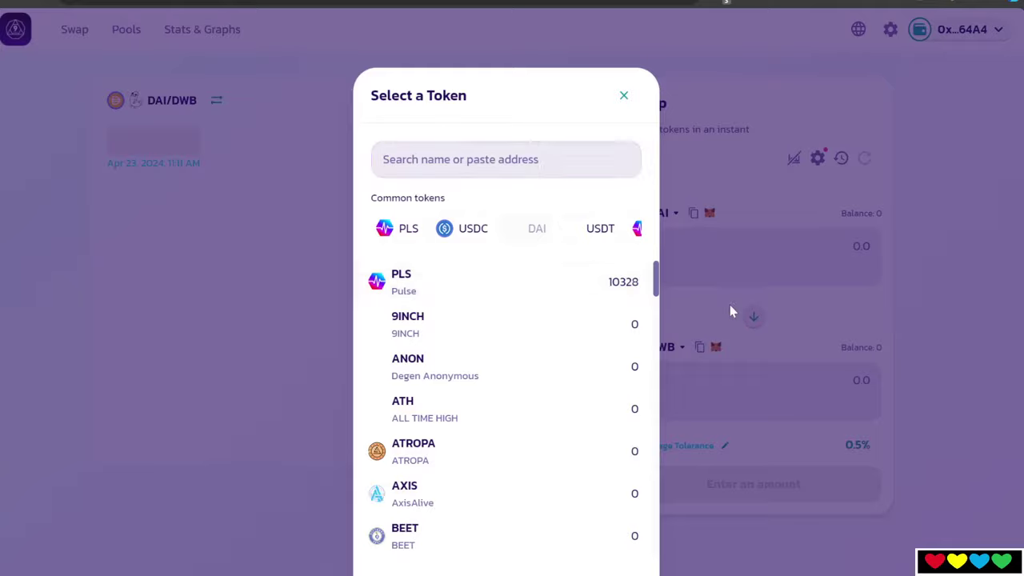
pyautogui.click(731, 306)
pyautogui.click(652, 214)
pyautogui.scroll(-3, 479, 320)
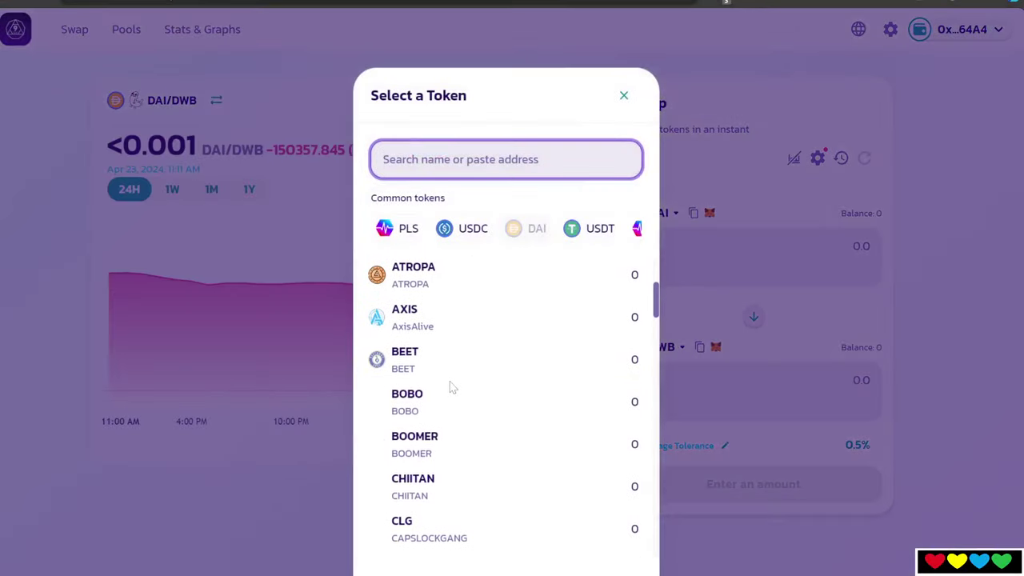
pyautogui.click(428, 319)
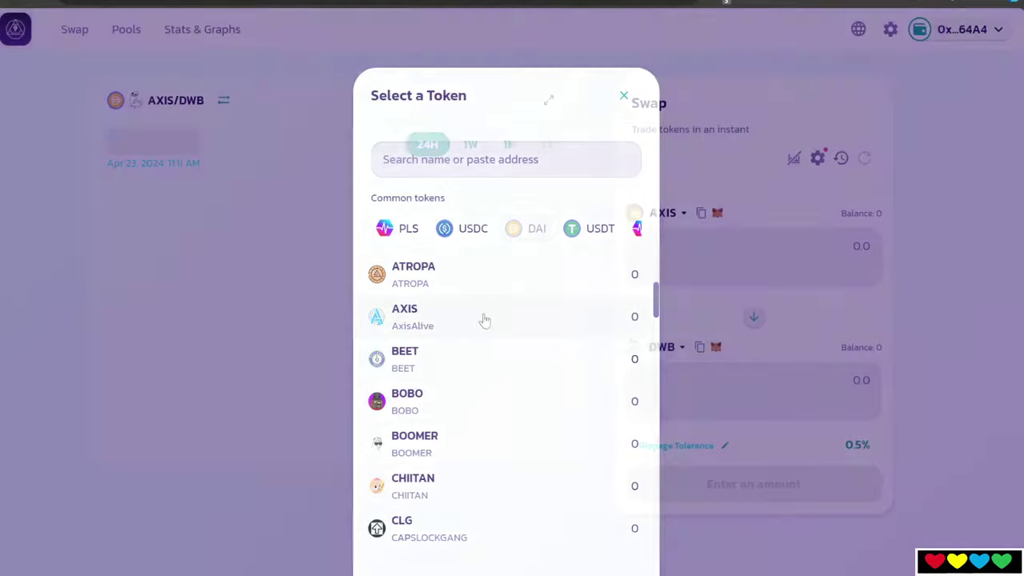
# Enter 0.1 AXIS as the pay amount and review the quoted DWB swap details
pyautogui.click(712, 268)
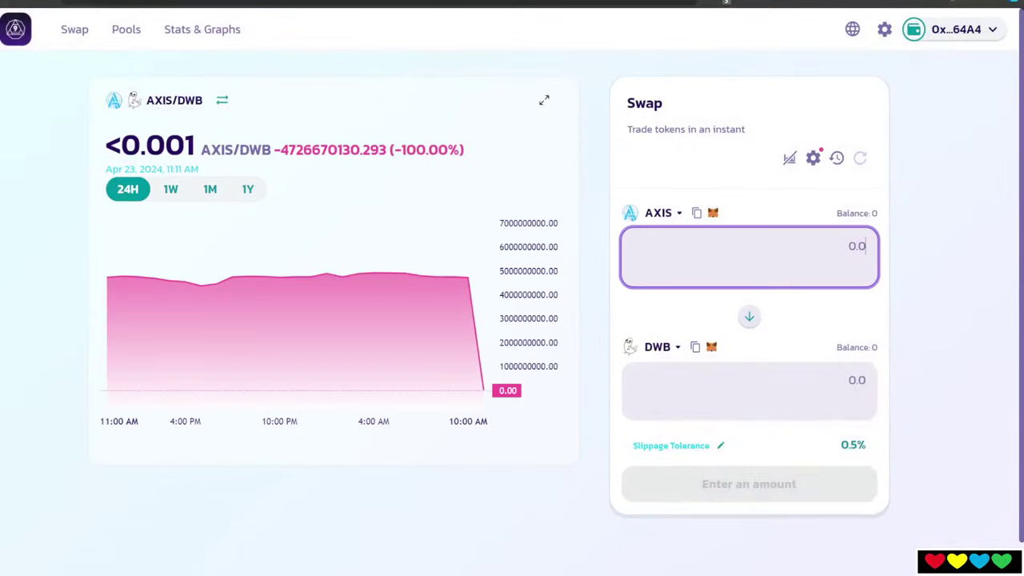
pyautogui.write('0.1')
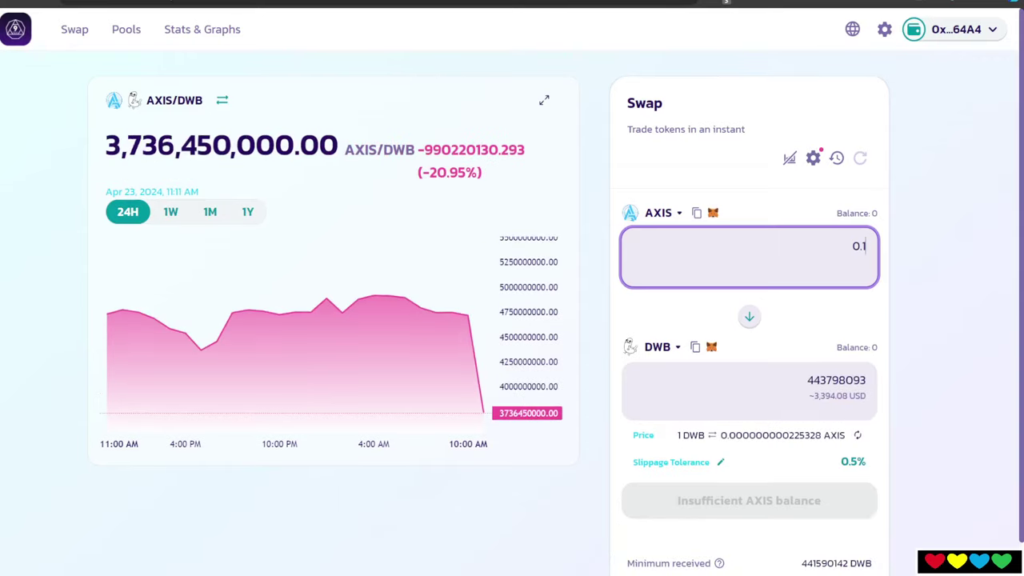
pyautogui.scroll(-2, 754, 297)
pyautogui.scroll(1, 753, 297)
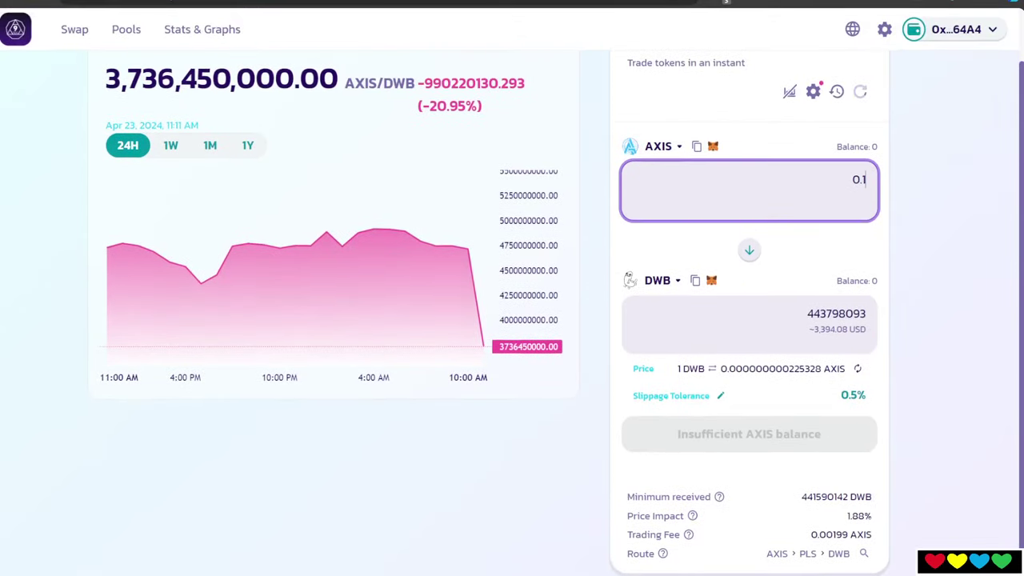
pyautogui.scroll(-2, 878, 390)
pyautogui.scroll(3, 880, 416)
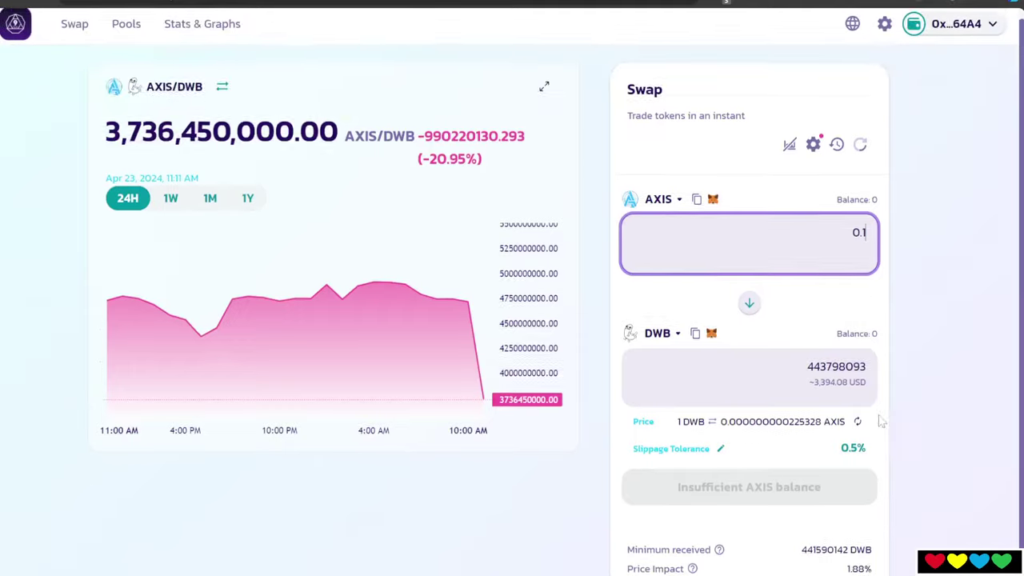
pyautogui.click(658, 211)
pyautogui.scroll(-4, 523, 395)
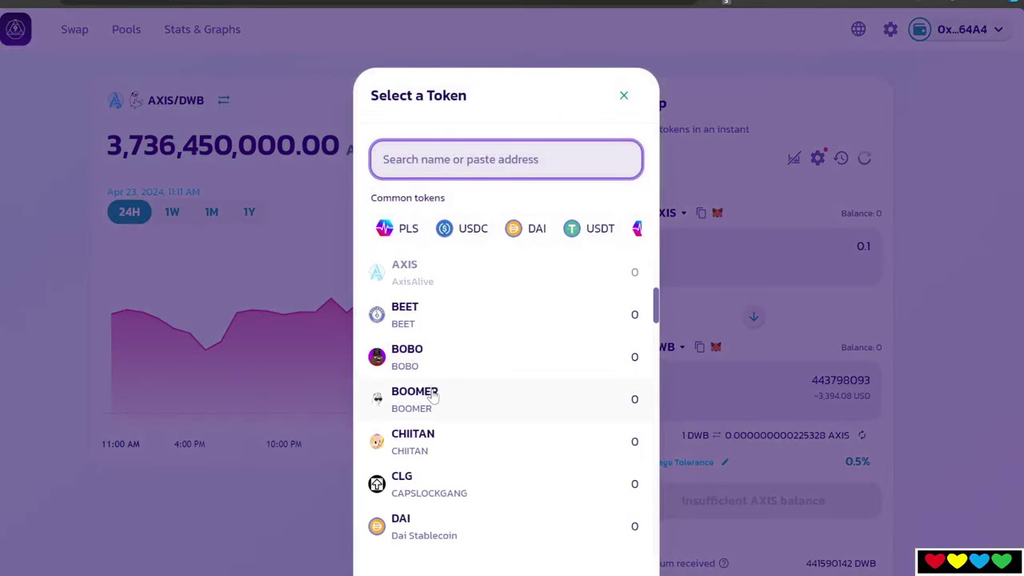
pyautogui.click(432, 398)
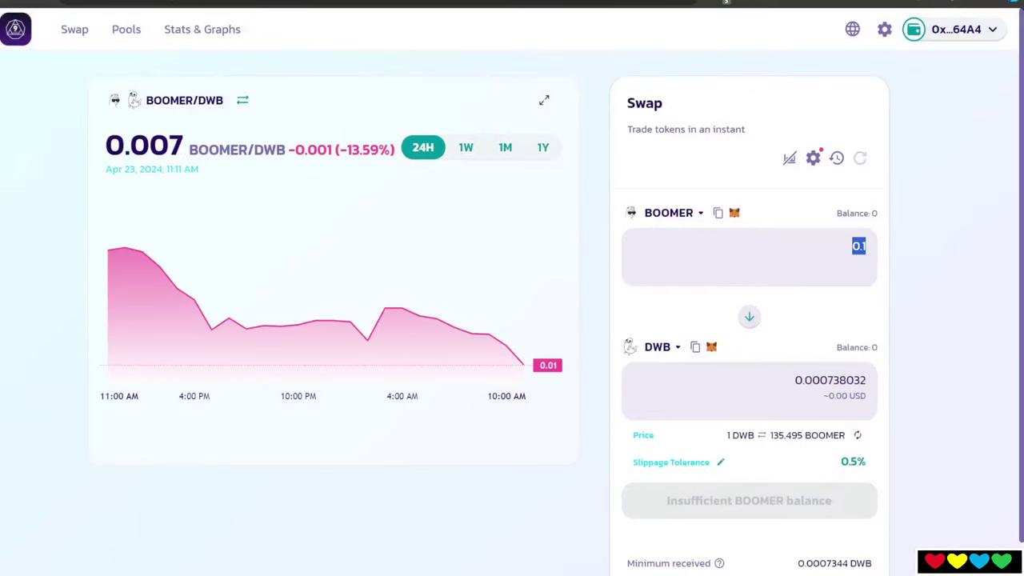
pyautogui.doubleClick(856, 245)
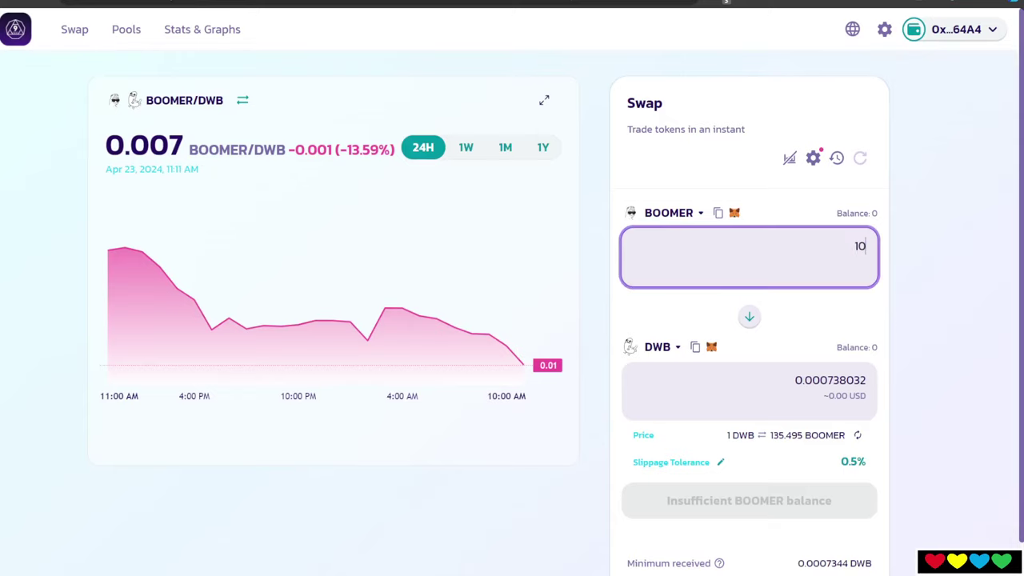
pyautogui.scroll(-4, 864, 280)
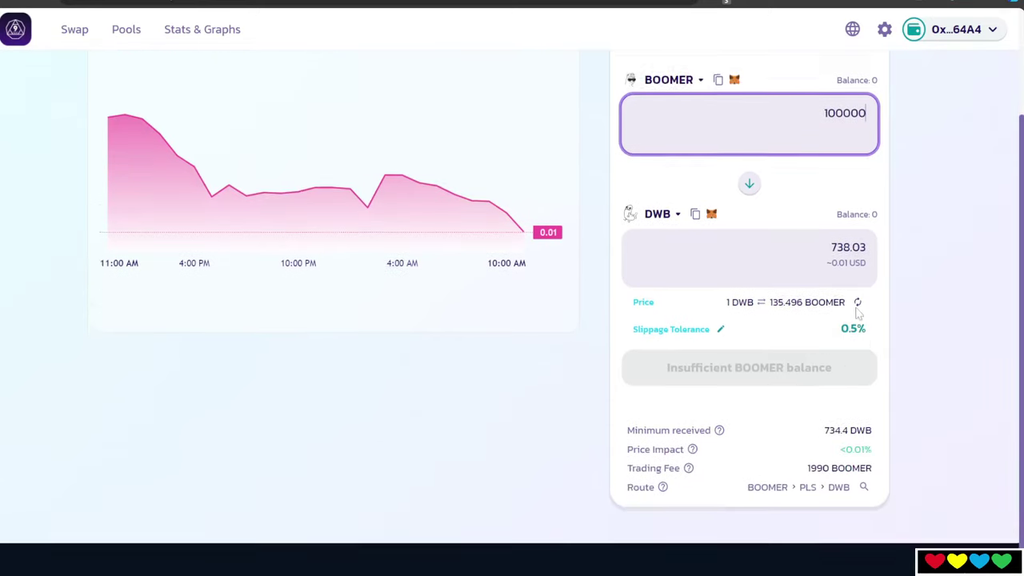
pyautogui.scroll(3, 902, 373)
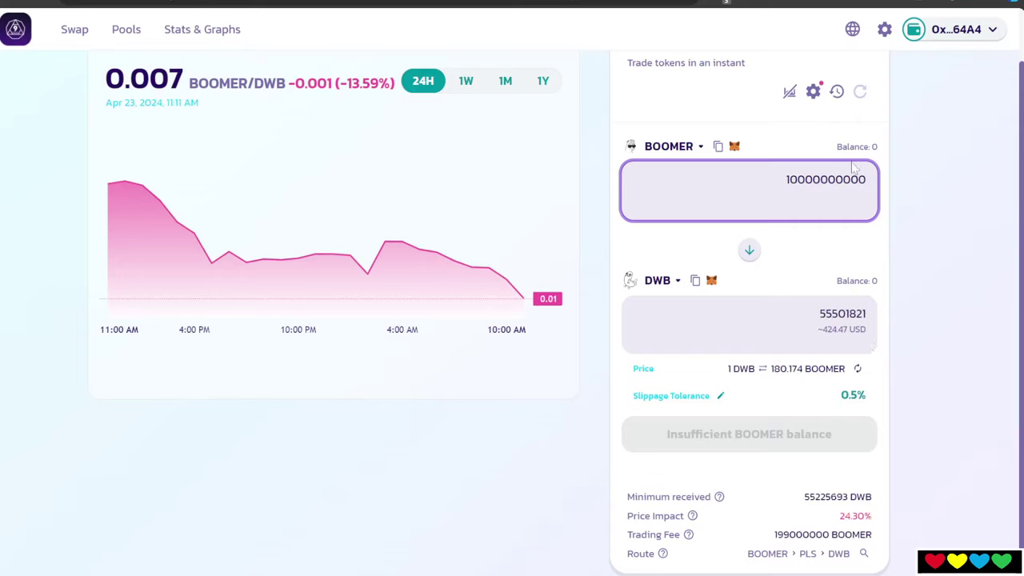
pyautogui.scroll(-1, 914, 472)
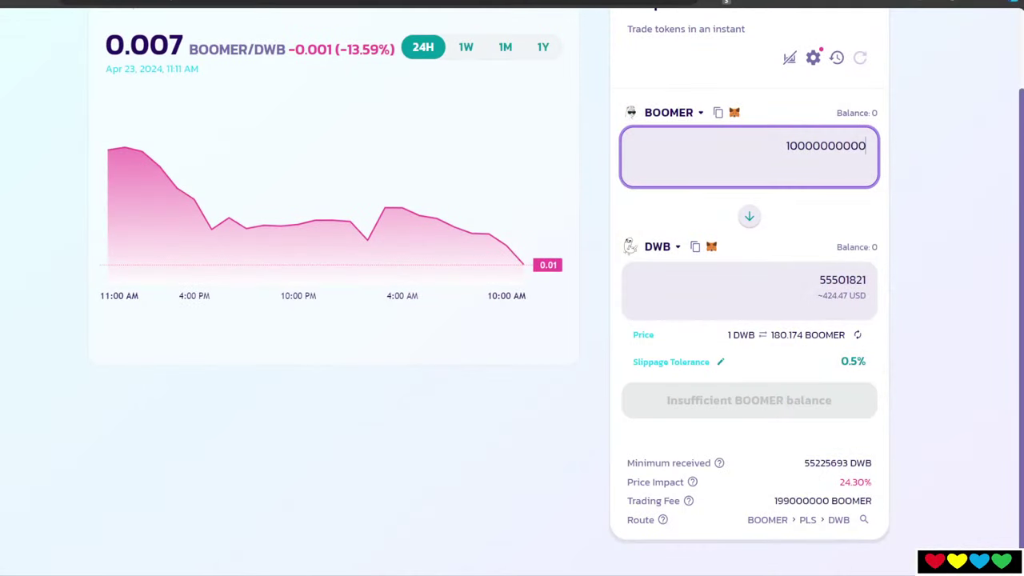
pyautogui.scroll(-2, 501, 455)
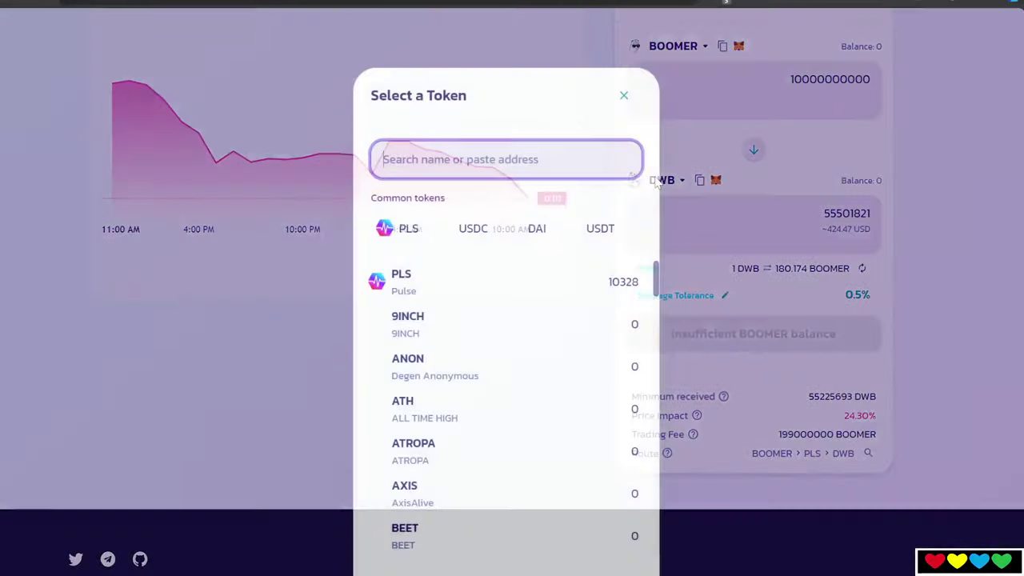
# Set the receive token to PLS and reverse the swap direction so PLS is the pay token
pyautogui.write('PLS')
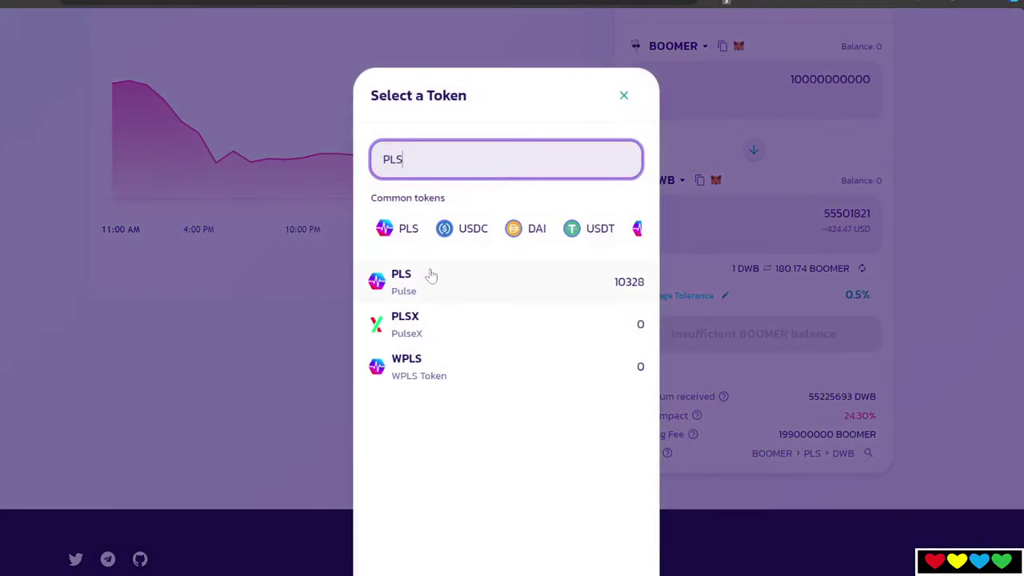
pyautogui.click(431, 275)
pyautogui.scroll(2, 760, 292)
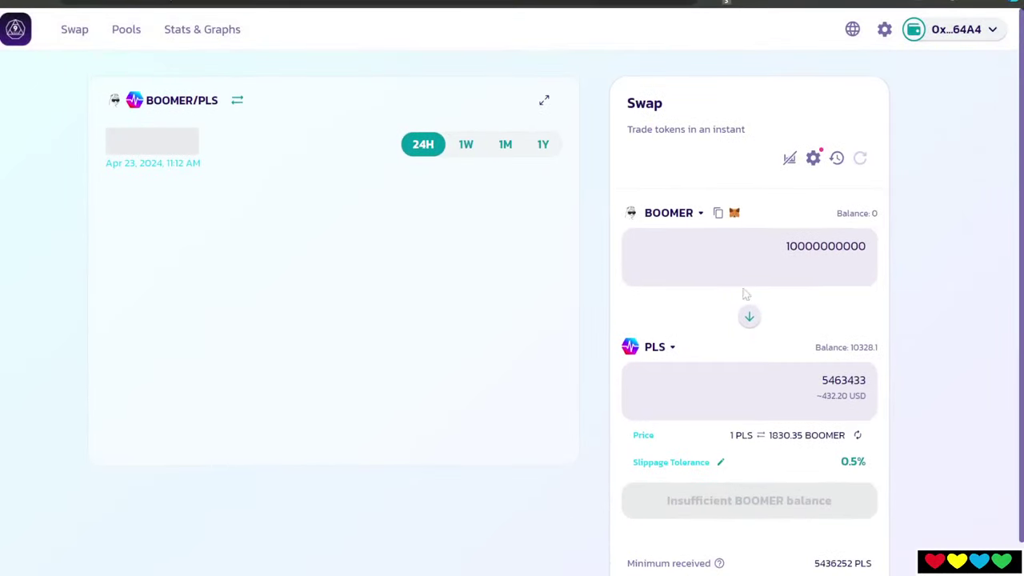
pyautogui.click(749, 316)
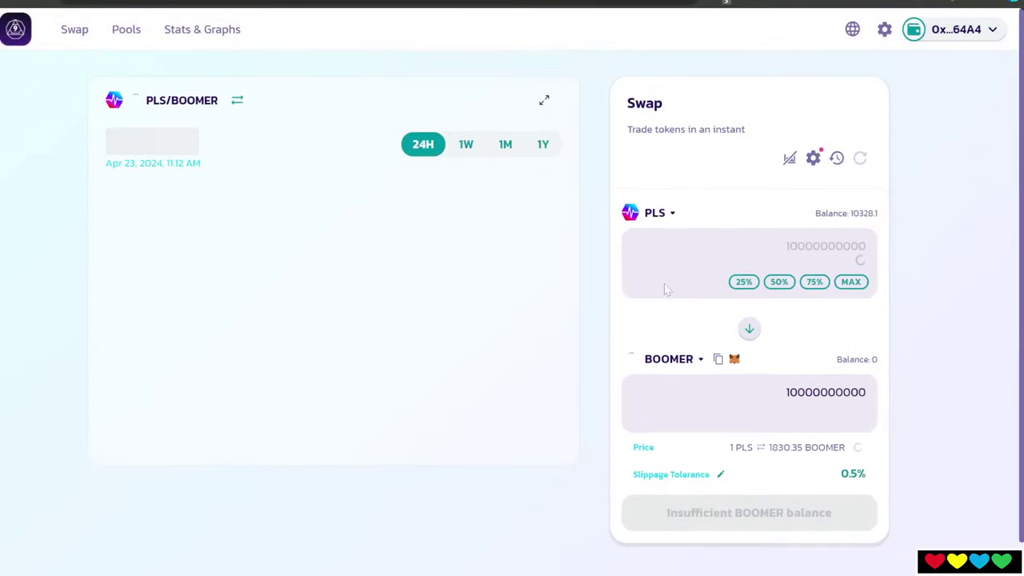
# Set the receive token to the imported DWB (dickwifbutt)
pyautogui.click(676, 360)
pyautogui.write('DWB')
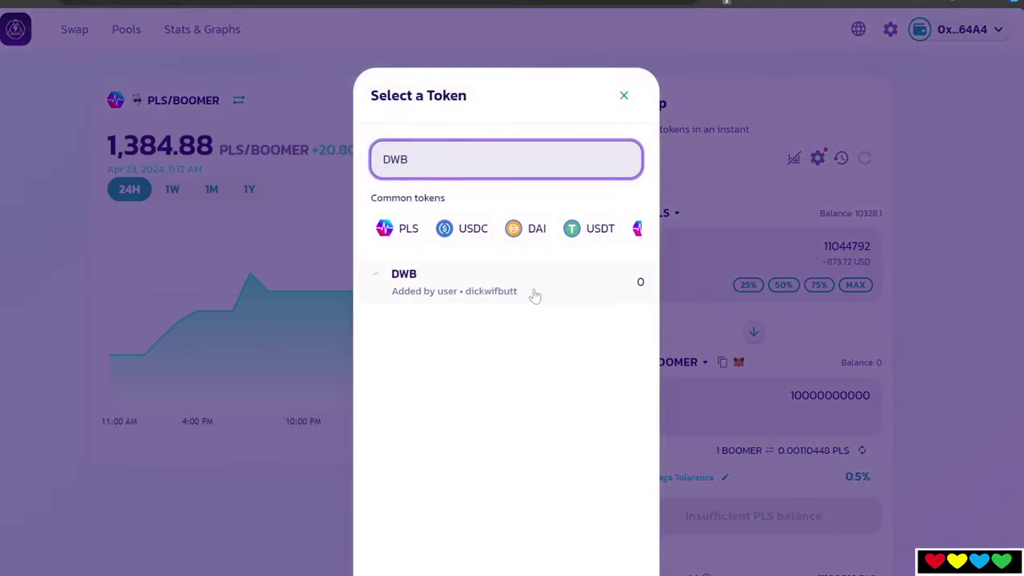
pyautogui.click(532, 292)
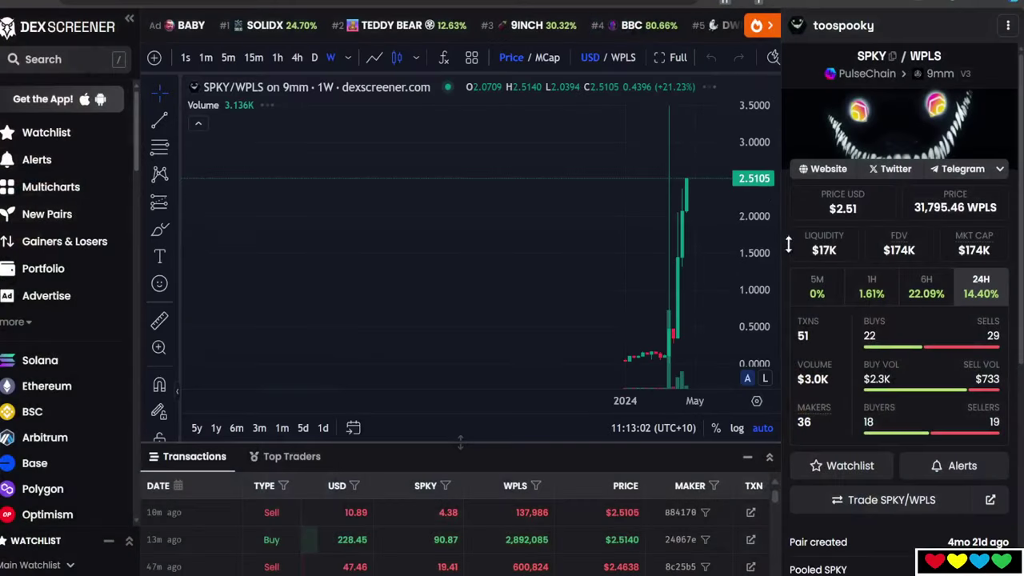
# Switch to DEX Screener and examine the weekly SPKY/WPLS price chart
pyautogui.scroll(4, 661, 261)
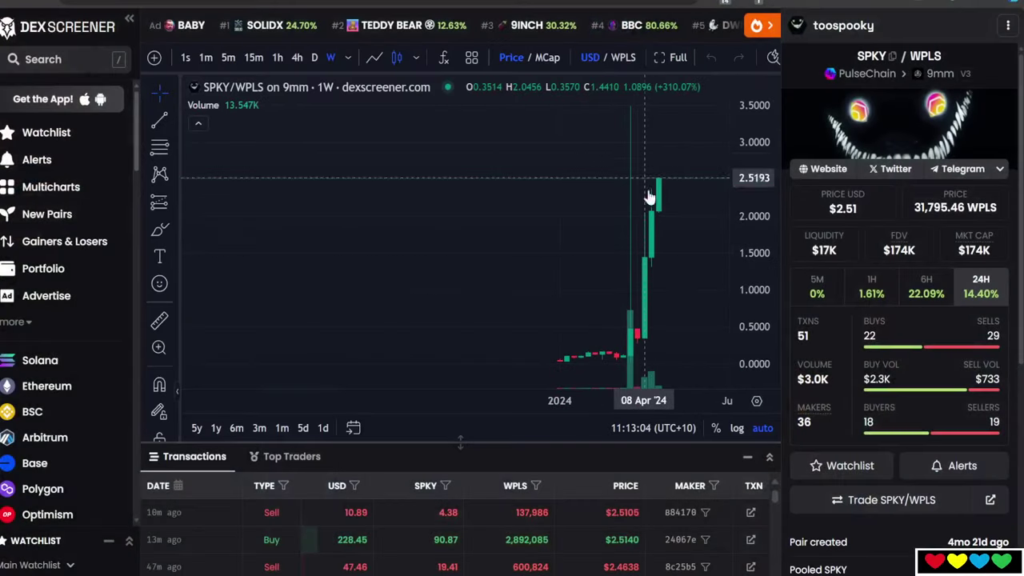
pyautogui.moveTo(752, 194); pyautogui.dragTo(953, 237)
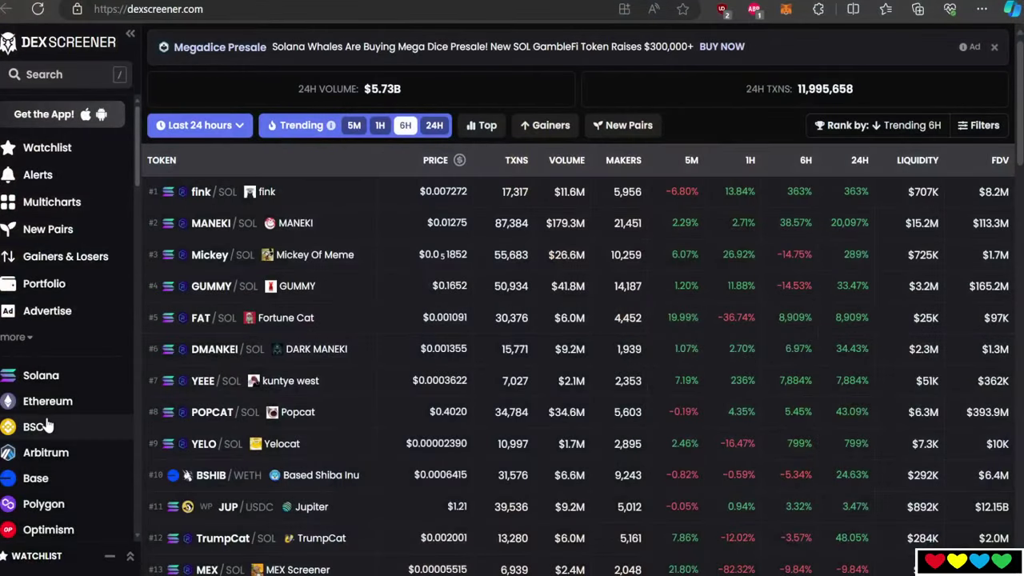
# Open the PulseChain network's trending pairs on DEX Screener and look through the ranked tokens
pyautogui.scroll(-3, 54, 500)
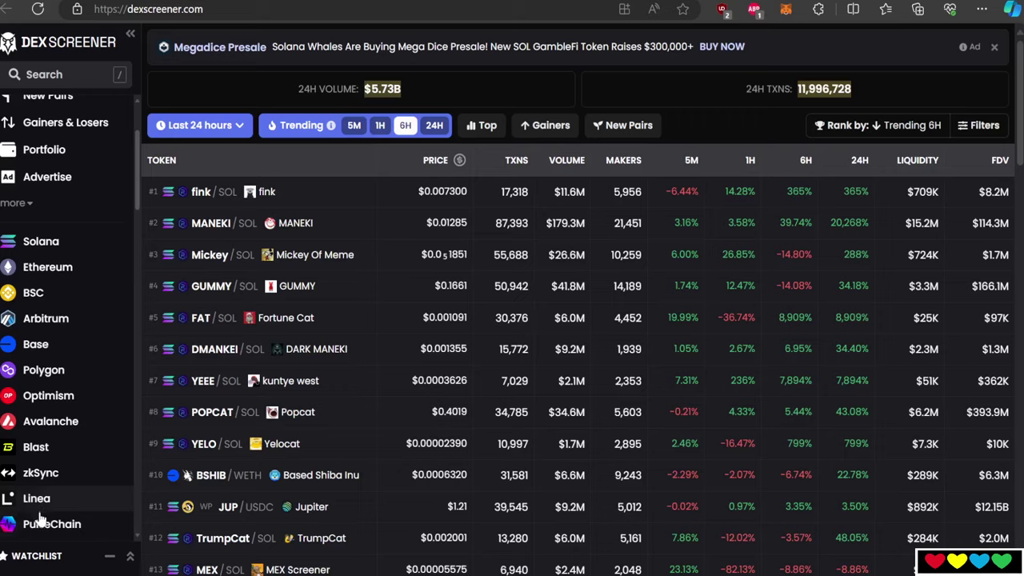
pyautogui.click(40, 524)
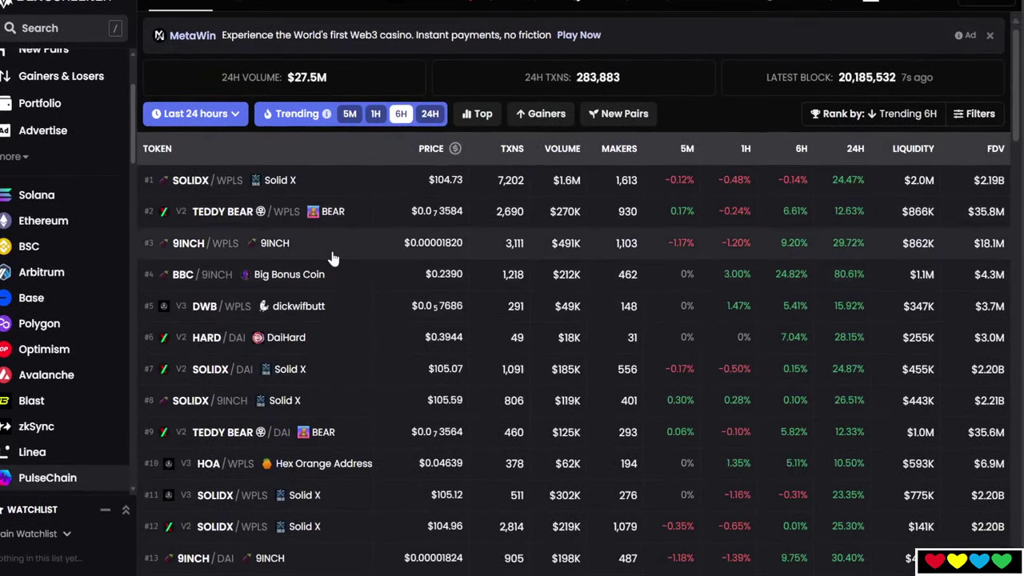
pyautogui.scroll(-2, 239, 308)
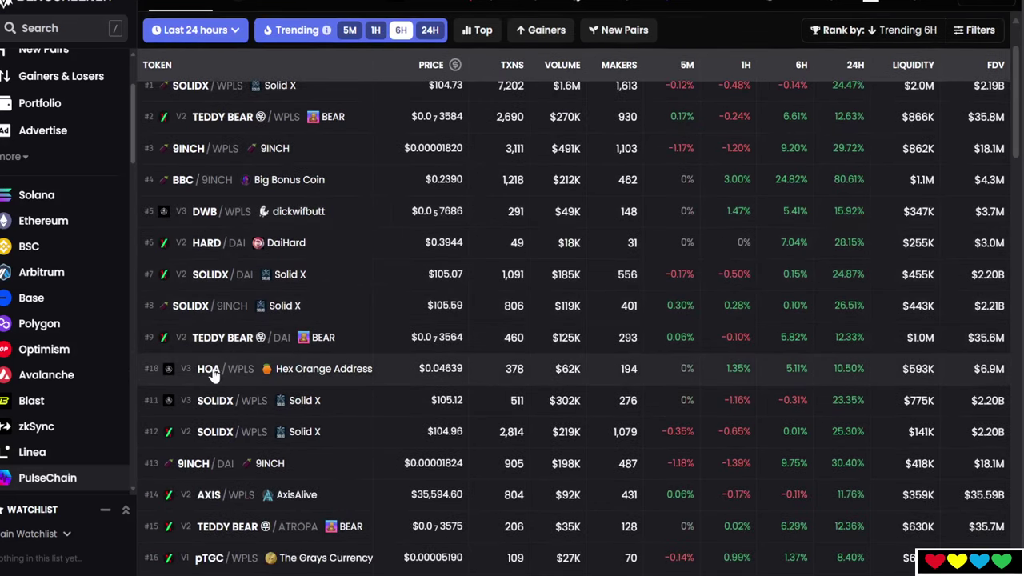
pyautogui.scroll(2, 144, 126)
# Search DEX Screener for HOA, open the HOA/WPLS pair on 9mm V3 and review its pool and contract details
pyautogui.click(51, 30)
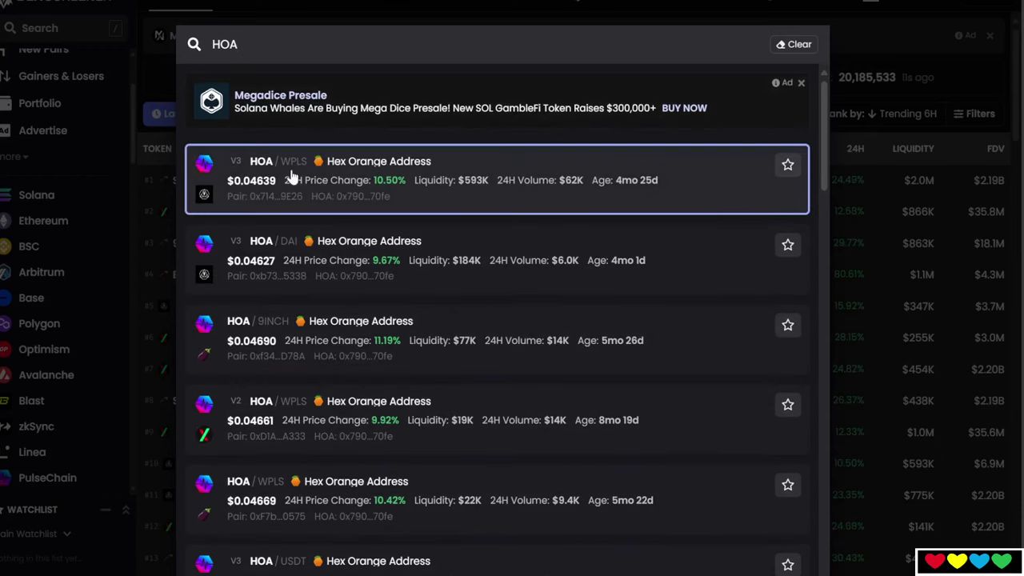
pyautogui.click(400, 168)
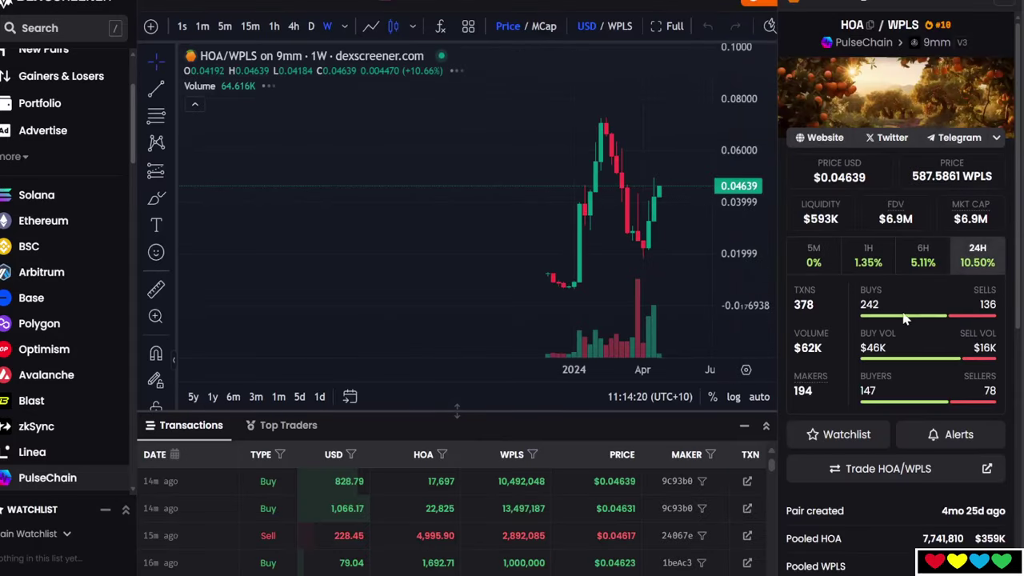
pyautogui.scroll(-5, 904, 318)
pyautogui.scroll(1, 868, 332)
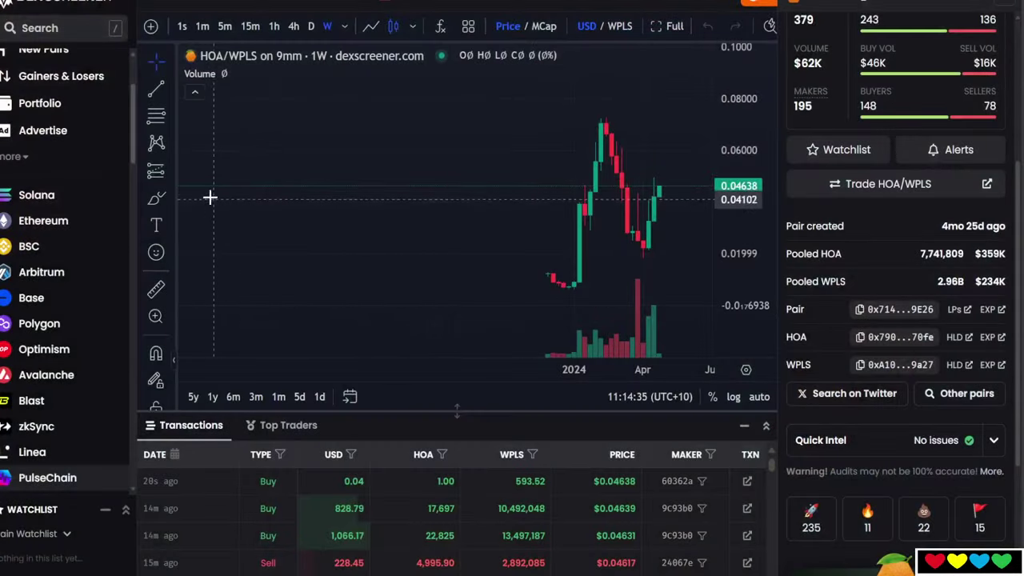
# Search DEX Screener for OMG/pls and open the OMG/WPLS pair of Orange Man Good on 9mm V3
pyautogui.click(68, 38)
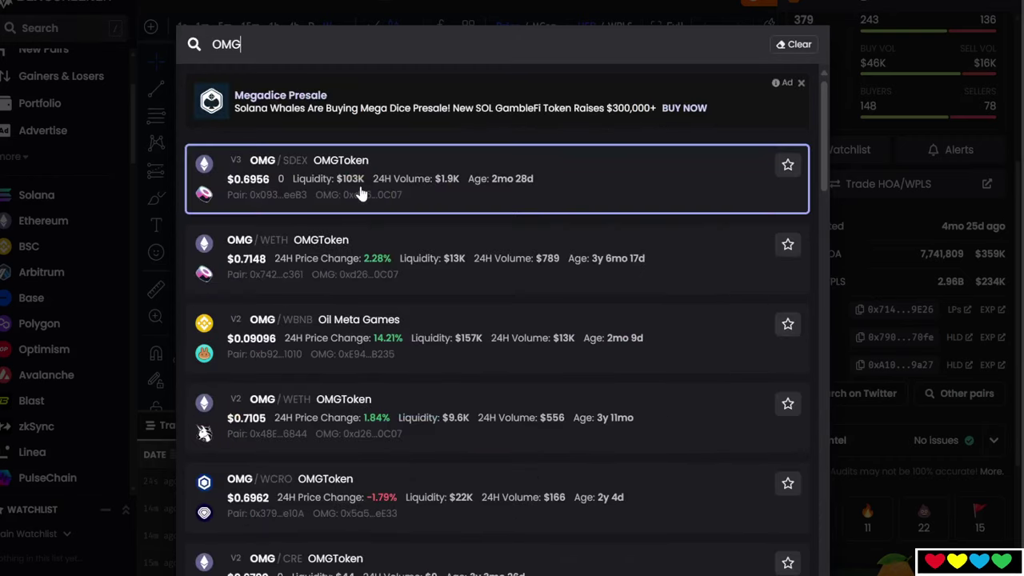
pyautogui.scroll(-2, 359, 377)
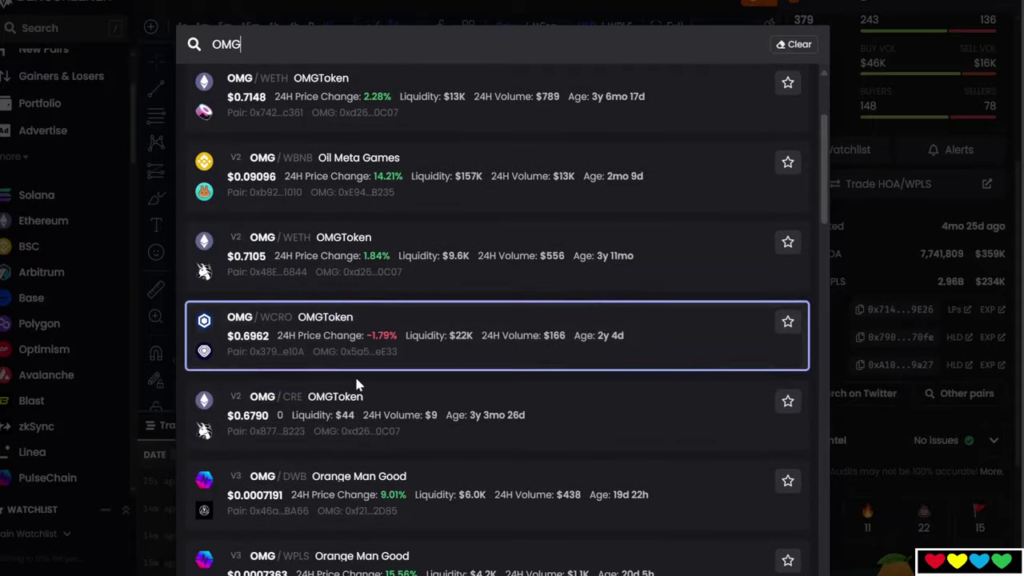
pyautogui.scroll(2, 313, 347)
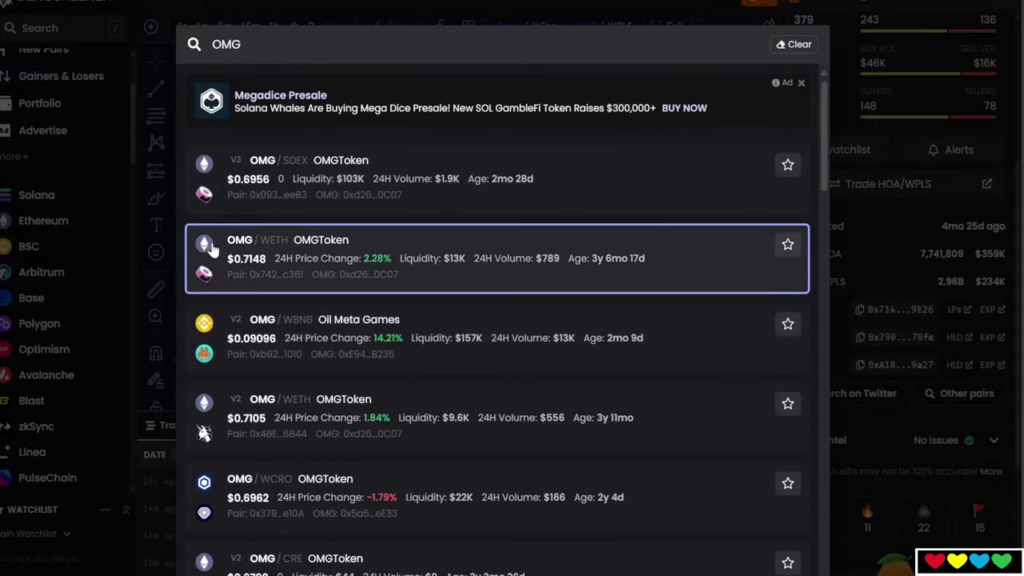
pyautogui.scroll(-3, 212, 320)
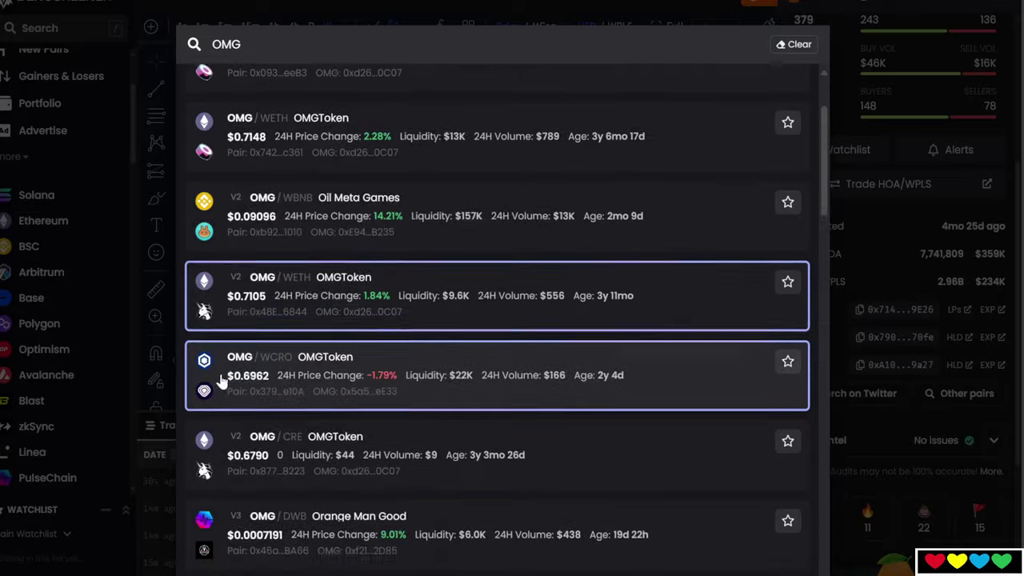
pyautogui.scroll(4, 228, 312)
pyautogui.write('/')
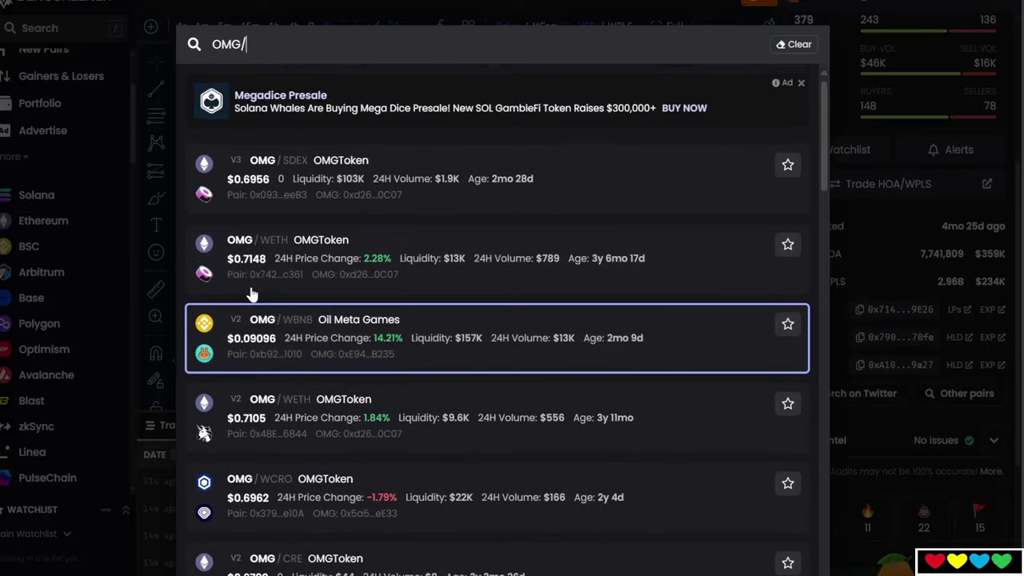
pyautogui.write('pls')
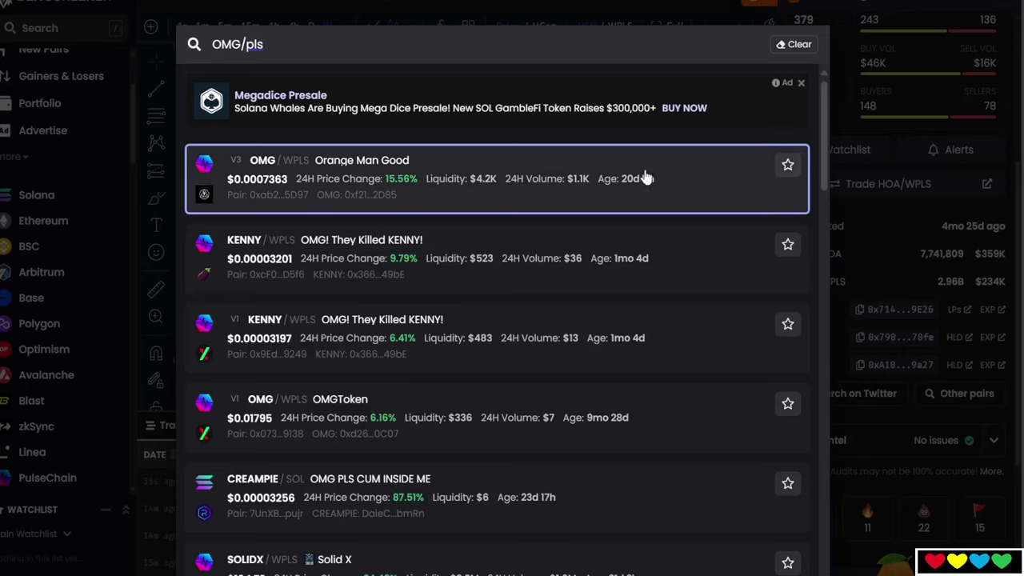
pyautogui.click(645, 178)
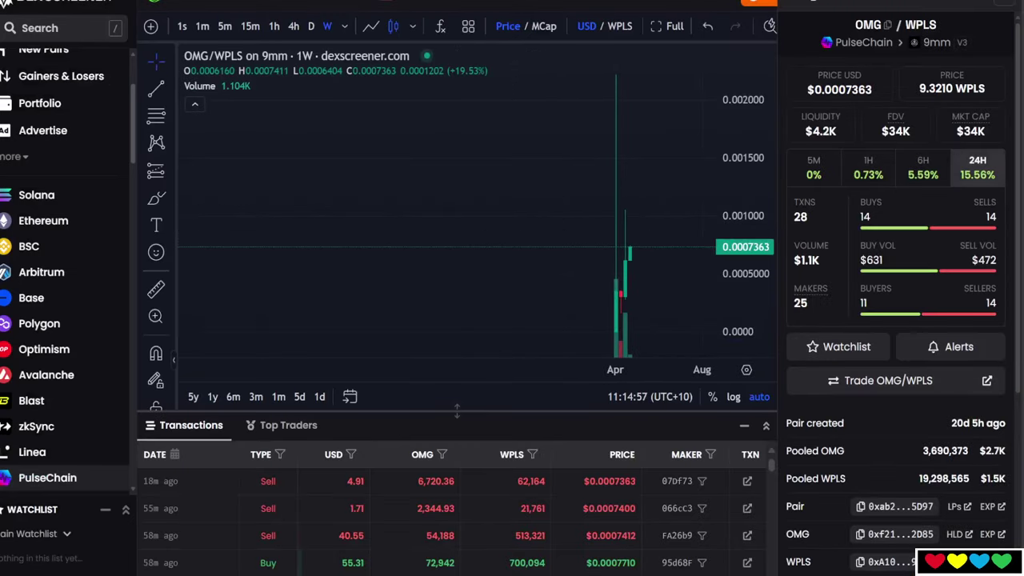
pyautogui.scroll(-1, 925, 454)
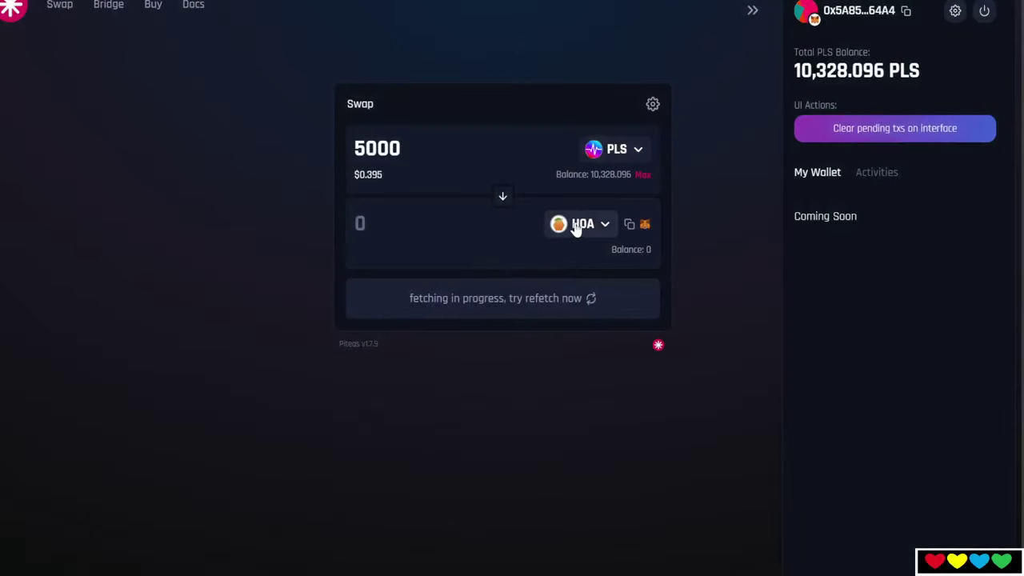
# Switch to the Piteas swap and review the quote details for exchanging 5000 PLS for OMG
pyautogui.click(648, 301)
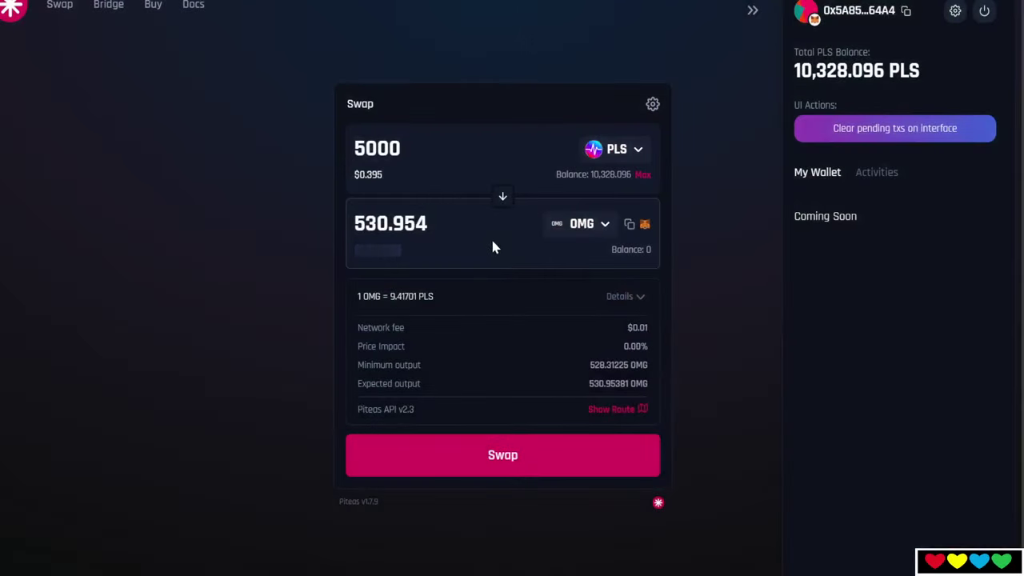
pyautogui.click(350, 154)
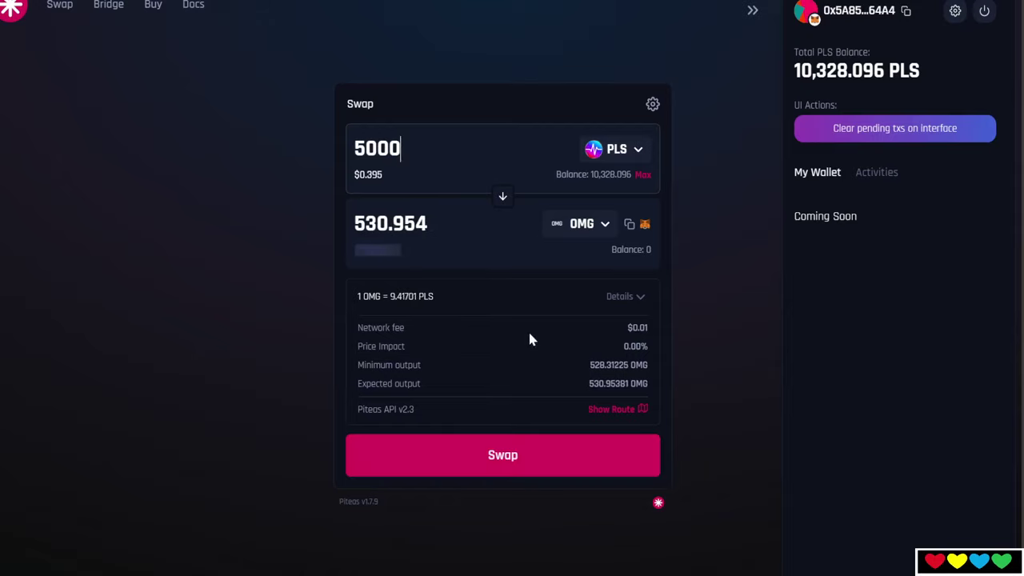
pyautogui.click(642, 299)
pyautogui.click(642, 298)
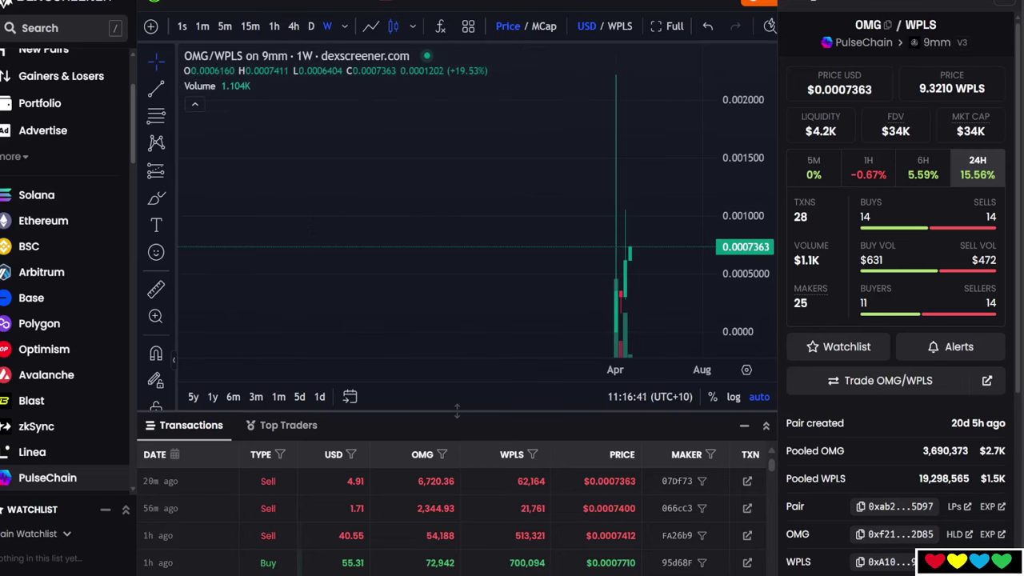
# Switch to the 9mm swap and import OMG (Orange Man Good) by its contract address as the receive token
pyautogui.hotkey('alt', 'Left')
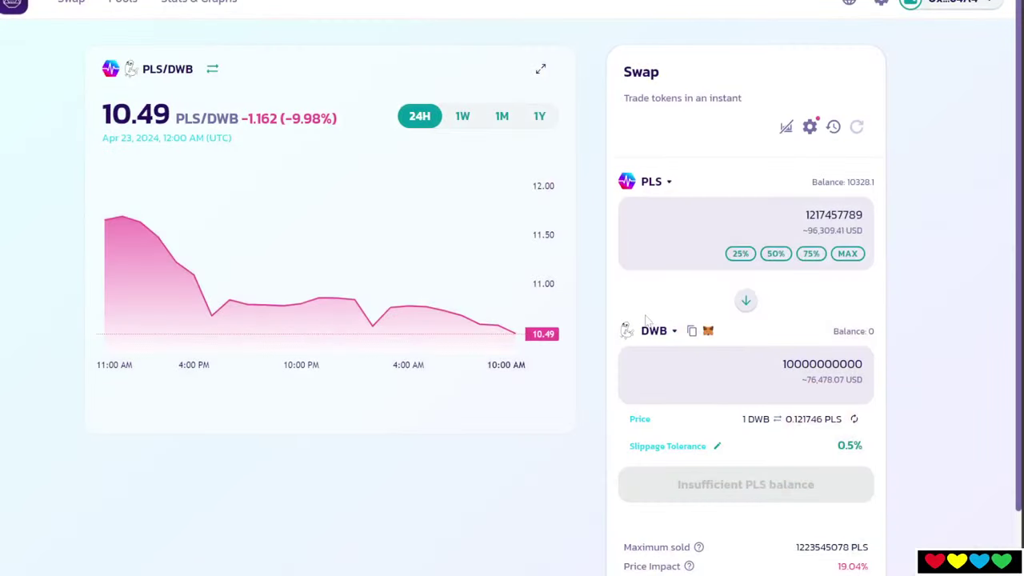
pyautogui.click(652, 332)
pyautogui.hotkey('ctrl', 'v')
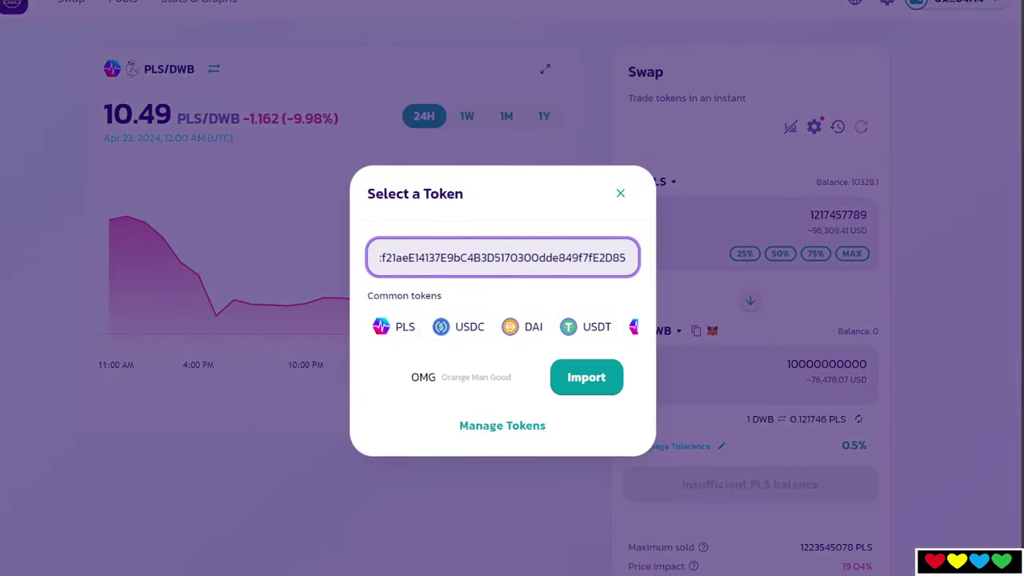
pyautogui.click(587, 377)
pyautogui.click(420, 464)
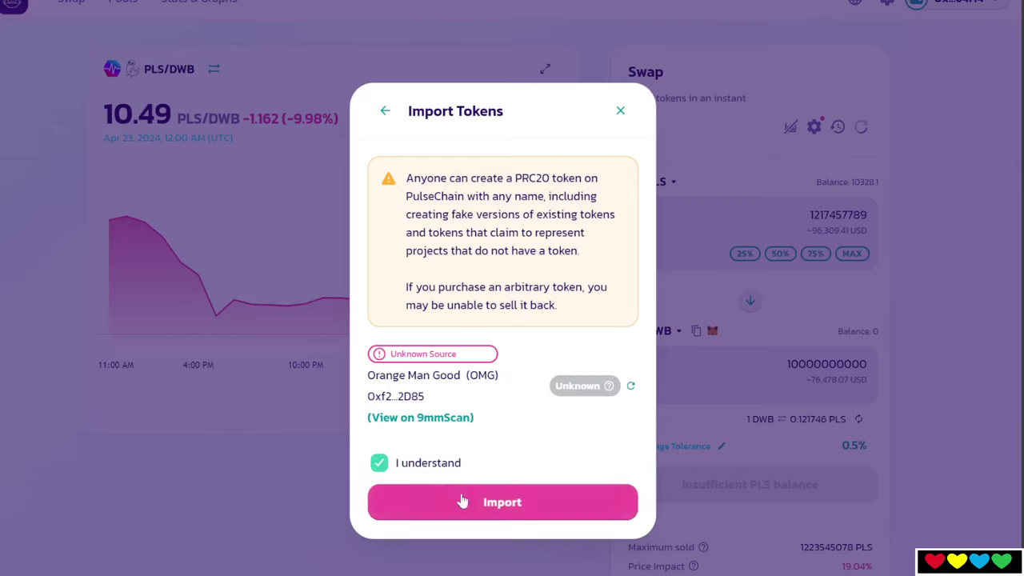
pyautogui.click(464, 502)
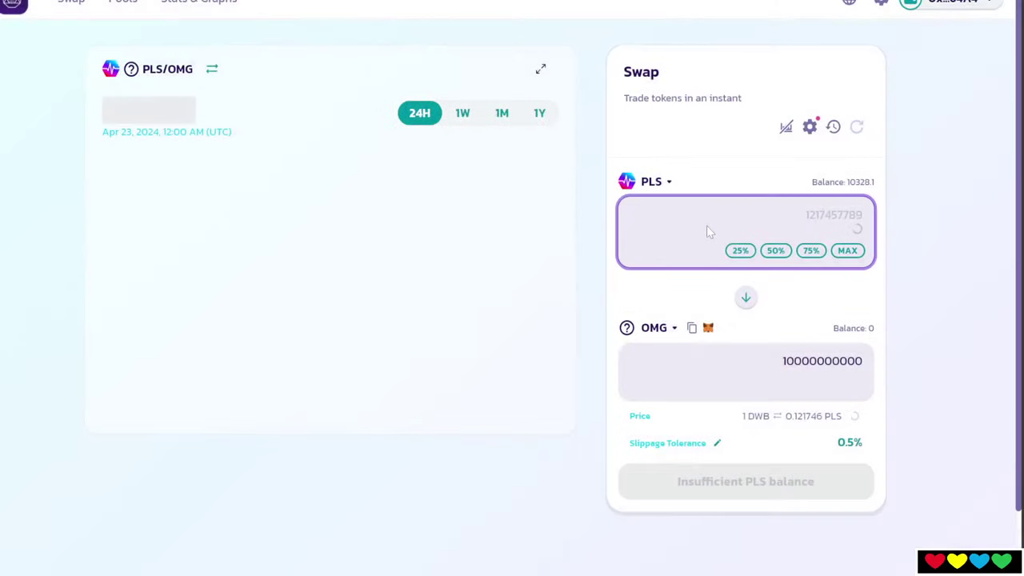
# Set the PLS amount of the swap to OMG to 5000
pyautogui.press('BackSpace')
pyautogui.press('BackSpace')
pyautogui.press('BackSpace')
pyautogui.press('BackSpace')
pyautogui.press('BackSpace')
pyautogui.press('BackSpace')
pyautogui.press('BackSpace')
pyautogui.press('BackSpace')
pyautogui.press('BackSpace')
pyautogui.press('BackSpace')
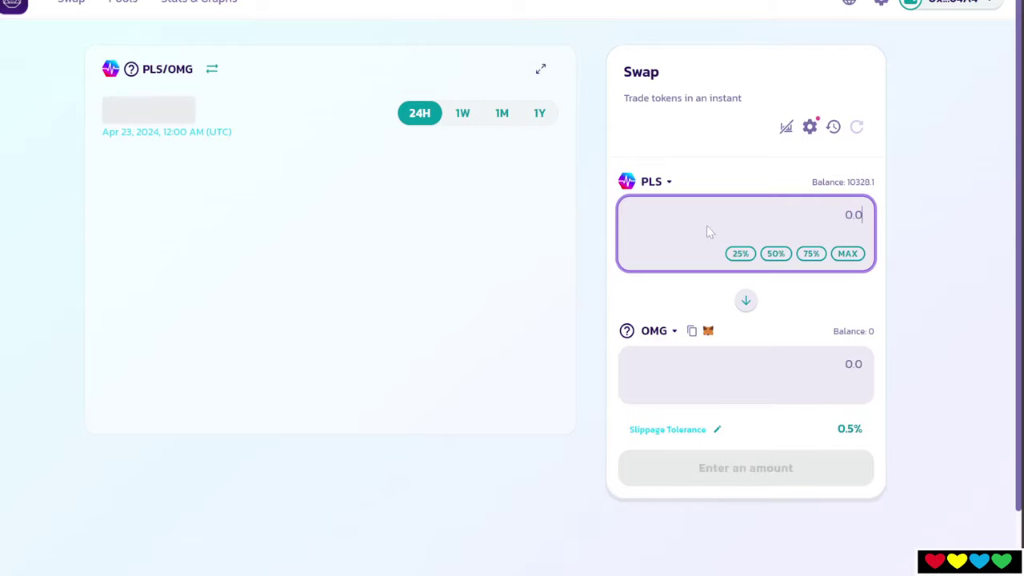
pyautogui.write('5000')
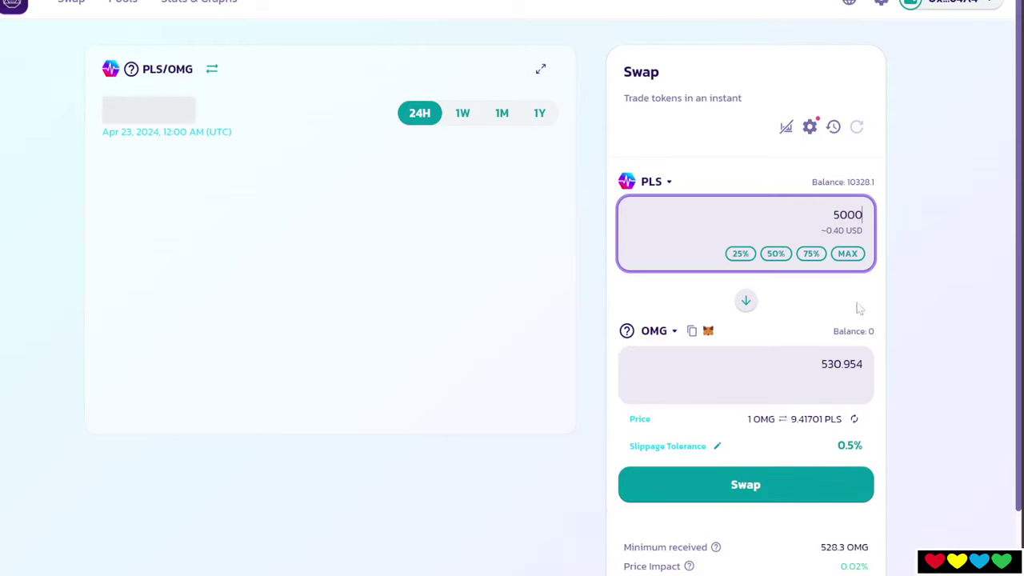
# Submit the swap of 5000 PLS for OMG to the wallet for confirmation
pyautogui.scroll(-2, 857, 307)
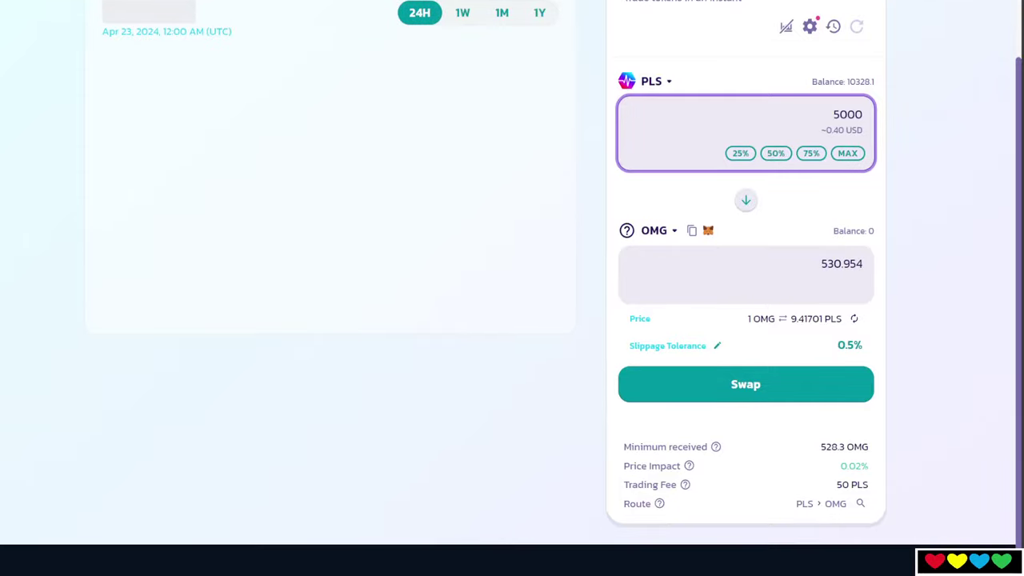
pyautogui.click(764, 389)
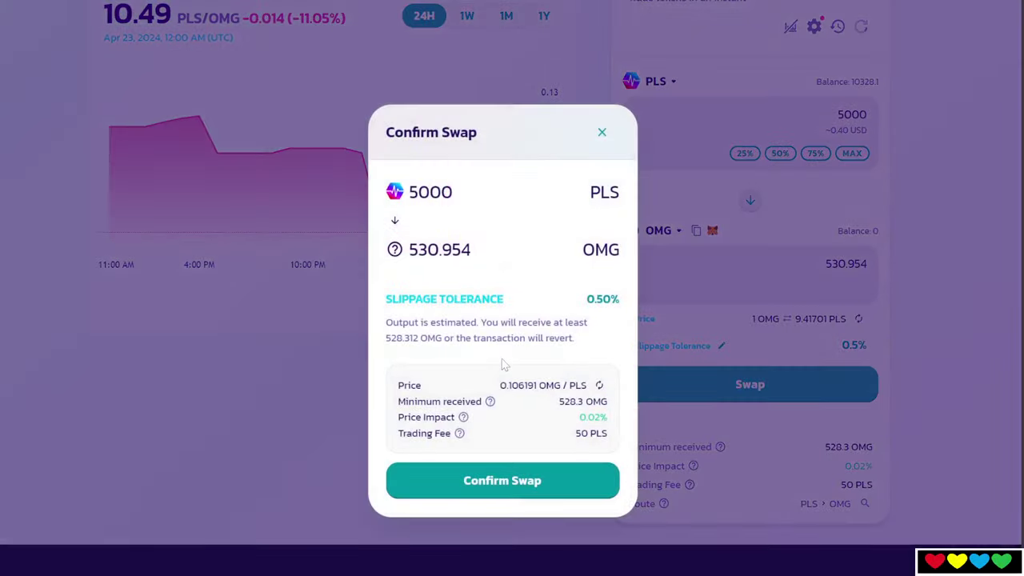
pyautogui.click(512, 483)
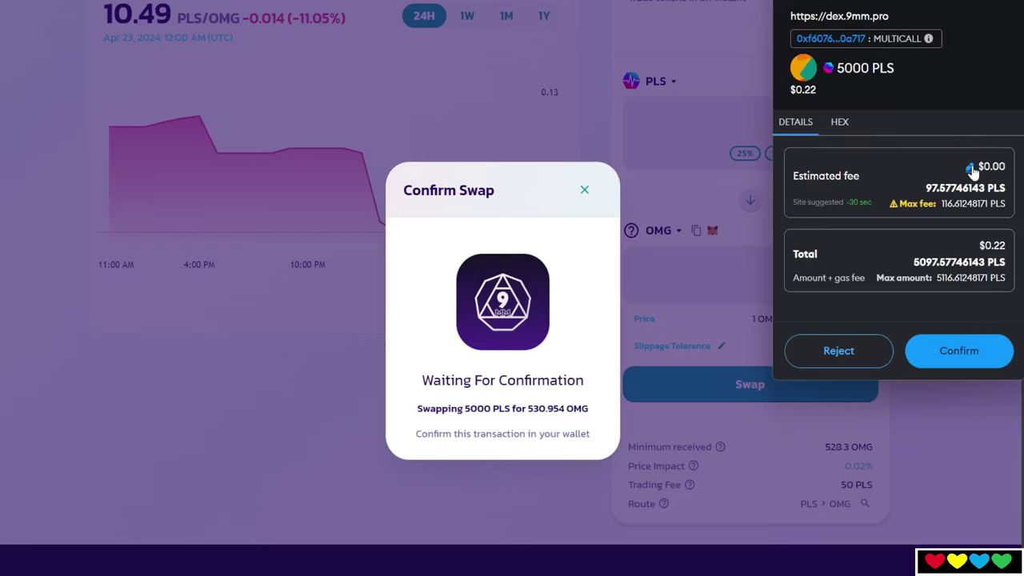
# Choose the Aggressive gas option in the wallet, then reject the transaction and dismiss the swap confirmation
pyautogui.click(972, 172)
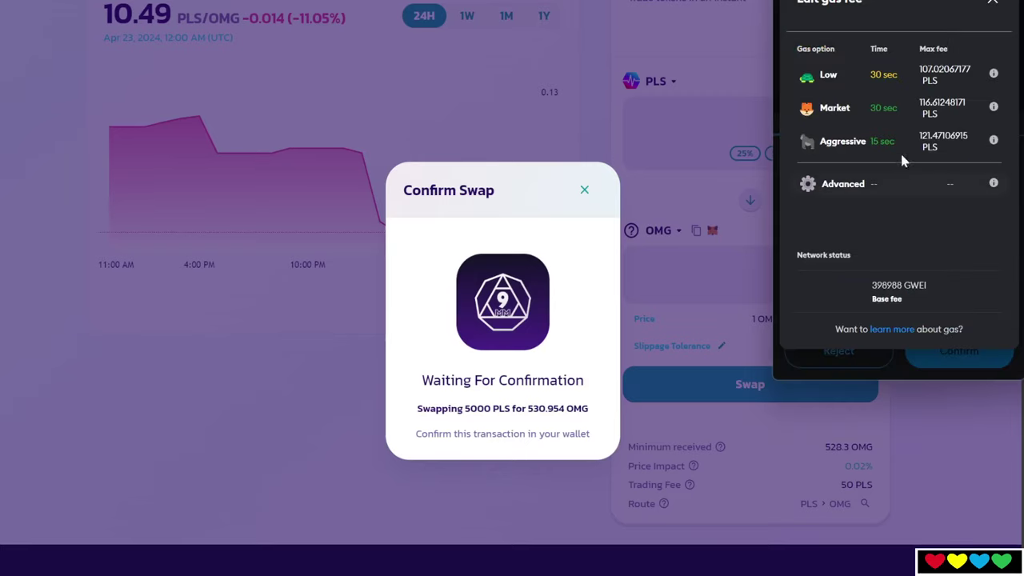
pyautogui.click(854, 148)
pyautogui.click(838, 352)
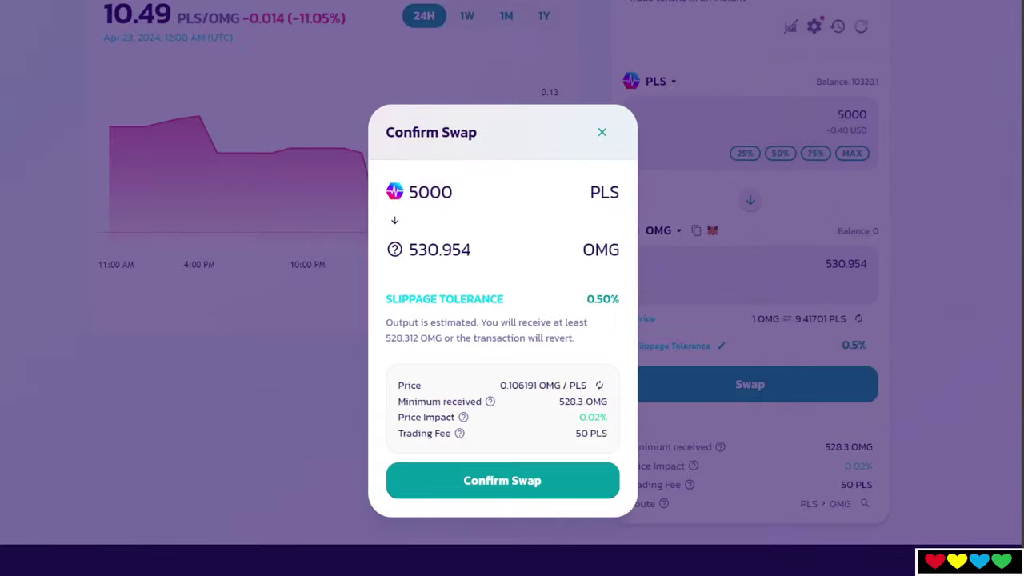
pyautogui.click(603, 128)
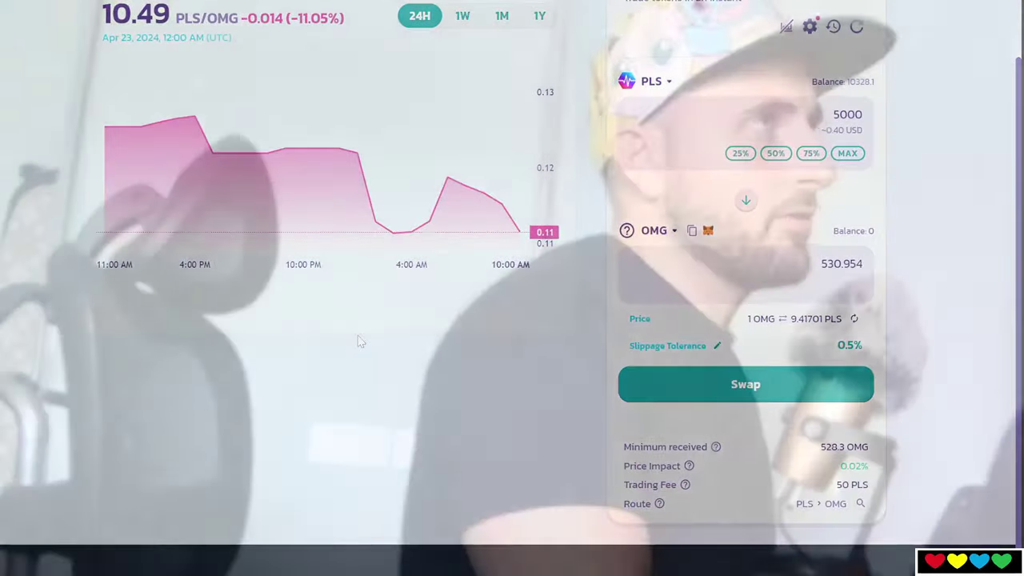